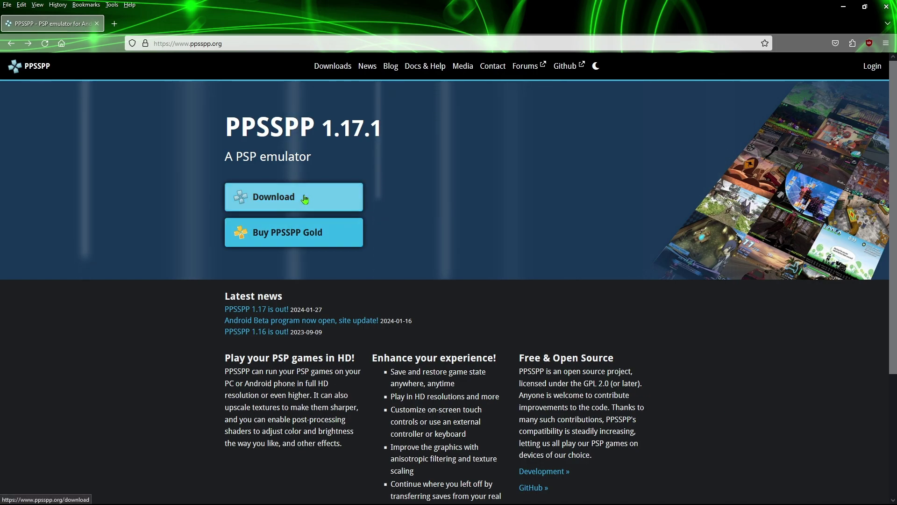
- Open the PPSSPP download page to check the builds offered for each platform, and close the browser
click(289, 199)
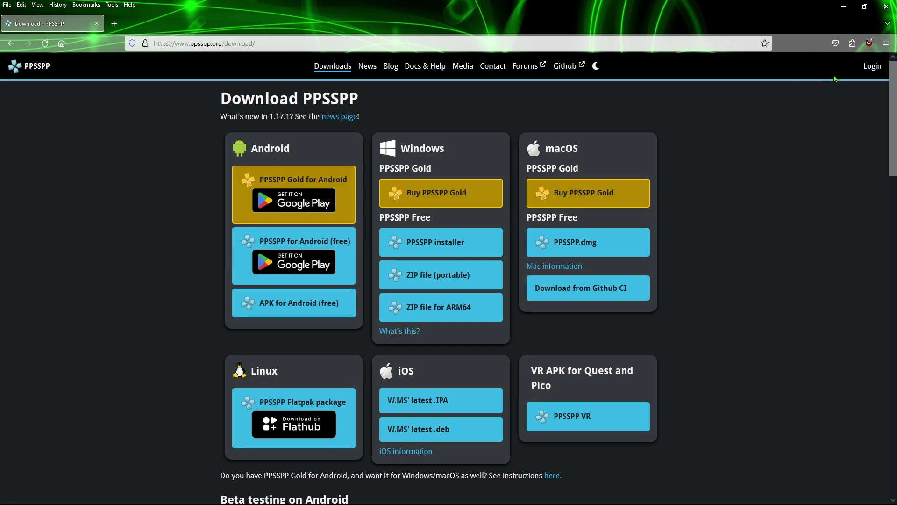
click(888, 6)
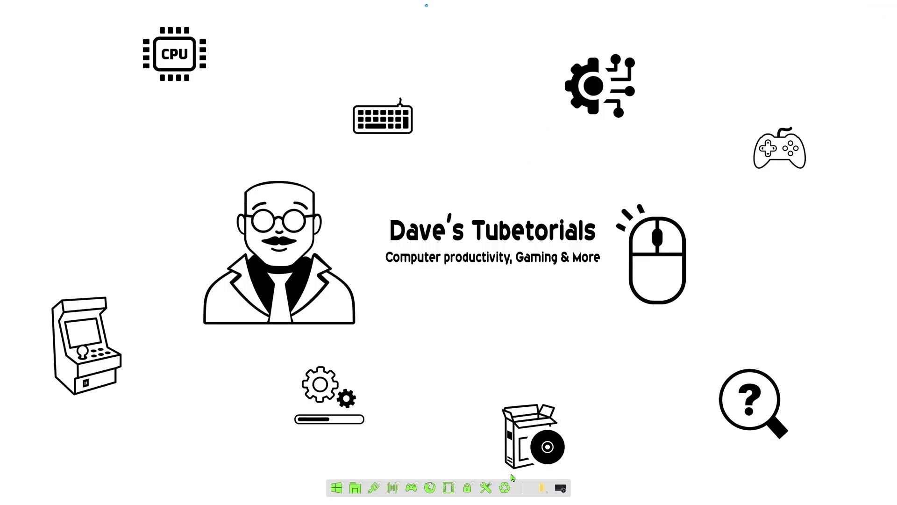
- Switch to the ppsspp_win folder in File Explorer and launch the PPSSPP emulator
mouse_move(540, 487)
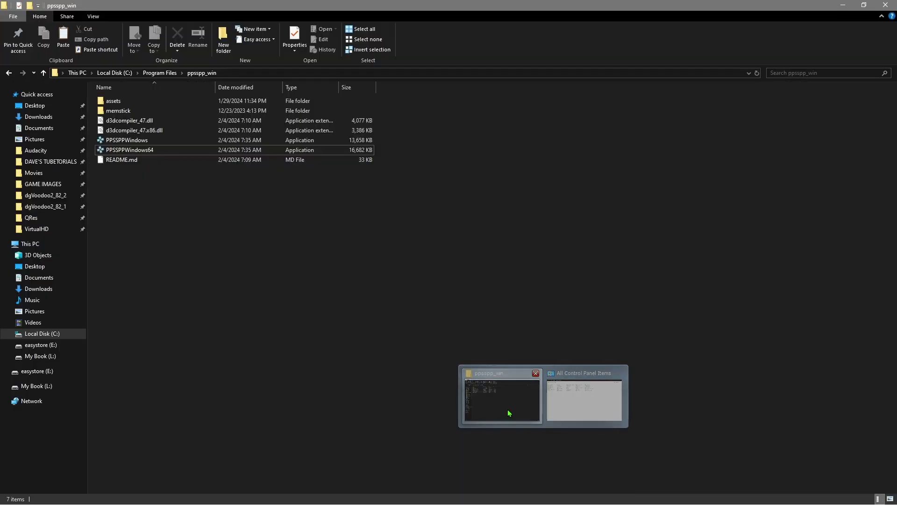
click(508, 413)
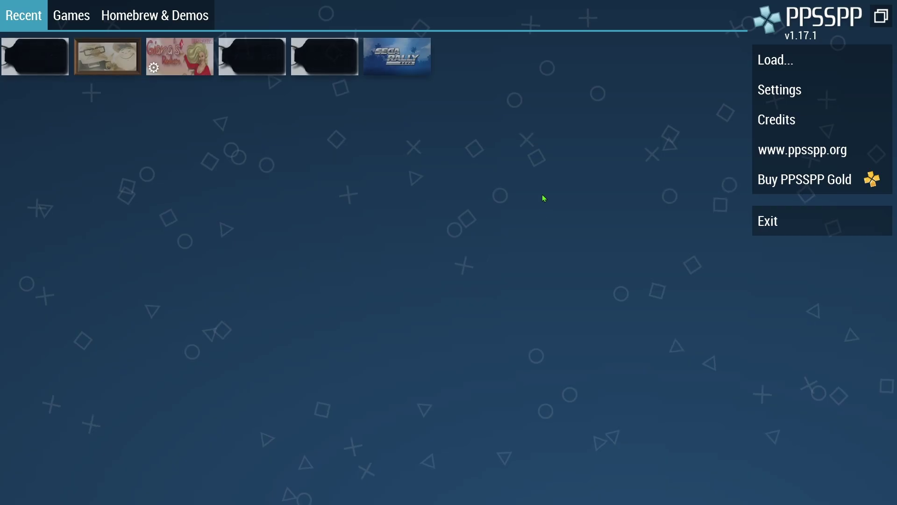
- Browse the games list to the PSP Roms folder on the Desktop
click(58, 19)
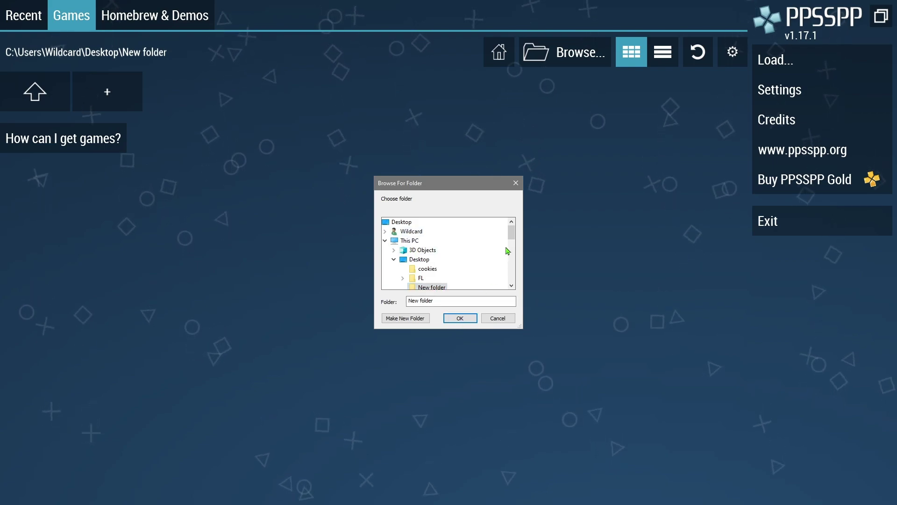
scroll(511, 245, down, 1)
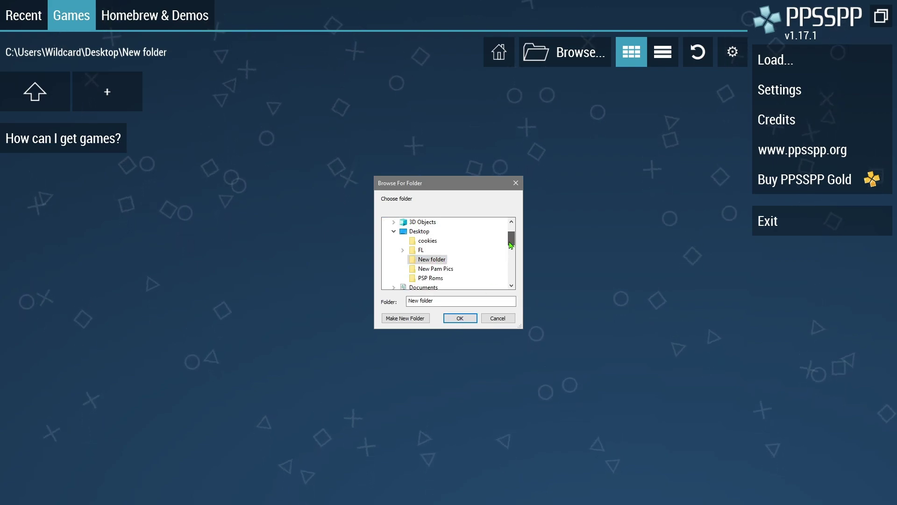
scroll(510, 244, up, 1)
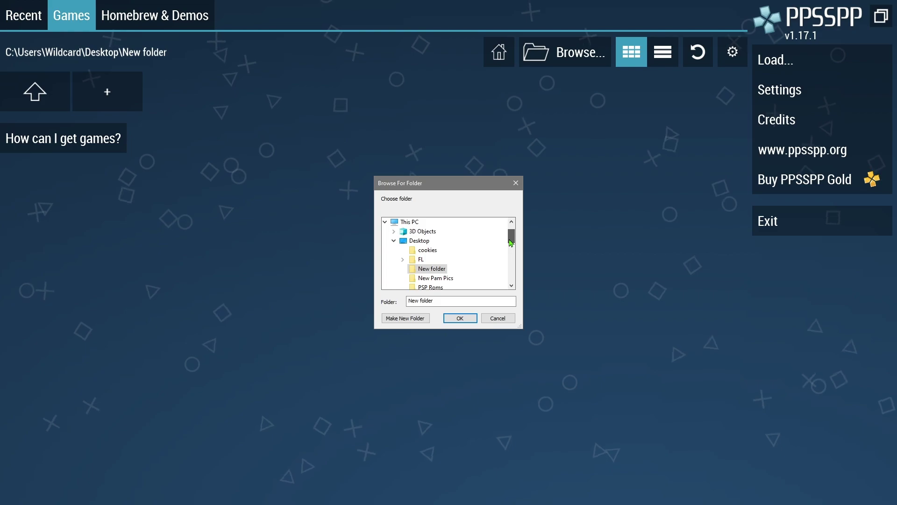
click(430, 288)
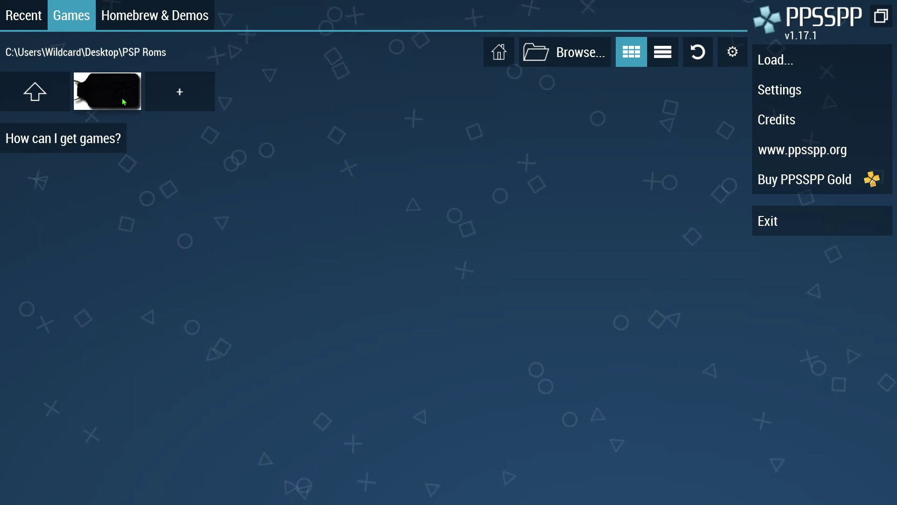
- Open the emulator settings and examine the graphics options, from rendering mode and frame rate to texture scaling and overlay information
click(782, 93)
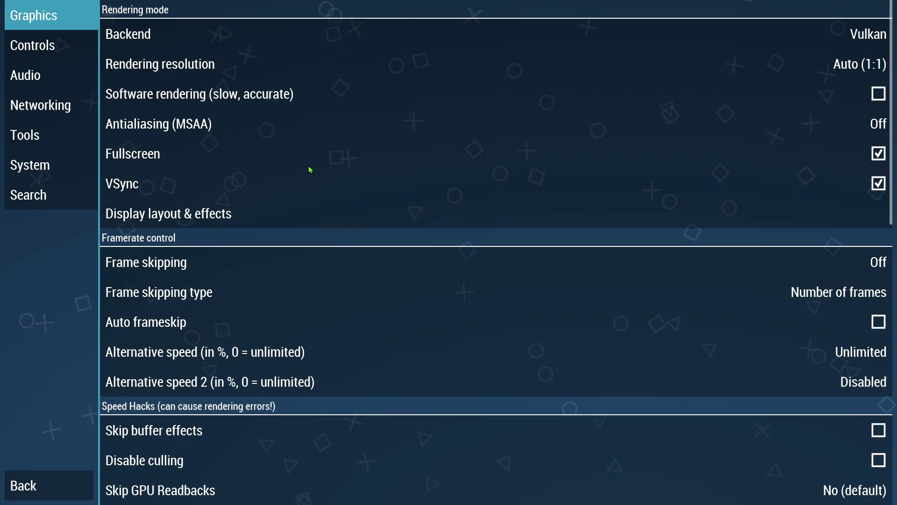
scroll(490, 204, down, 2)
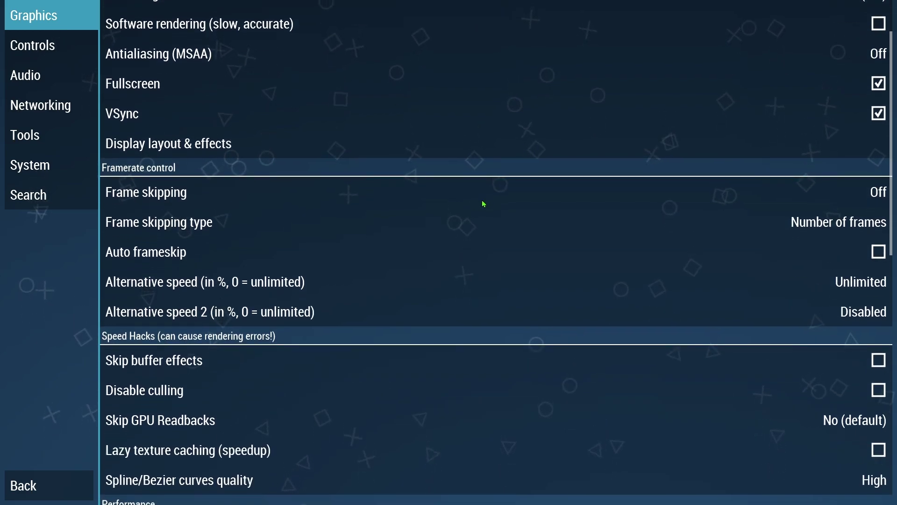
scroll(294, 208, down, 4)
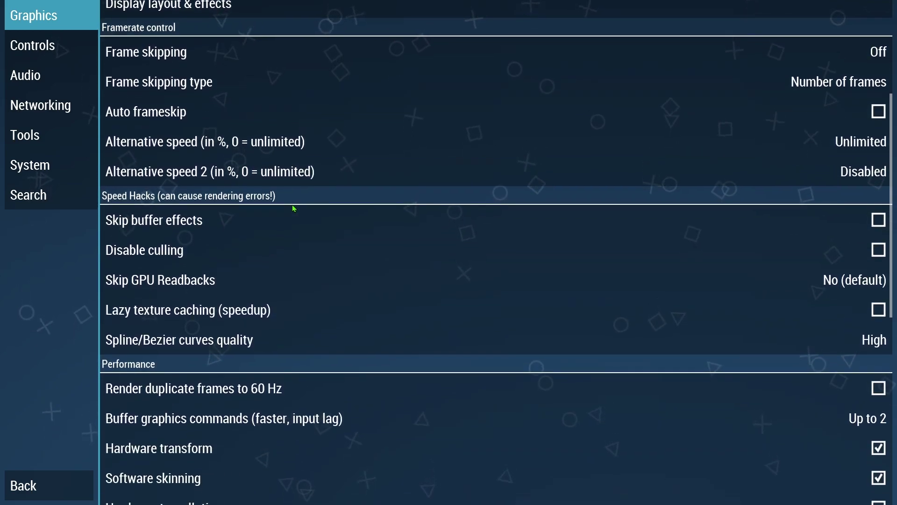
scroll(402, 206, down, 2)
scroll(437, 213, down, 2)
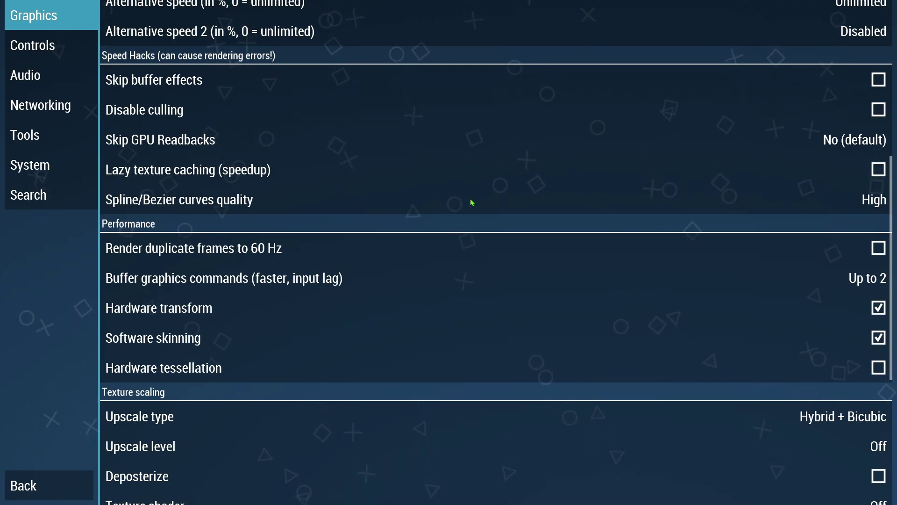
scroll(421, 225, down, 5)
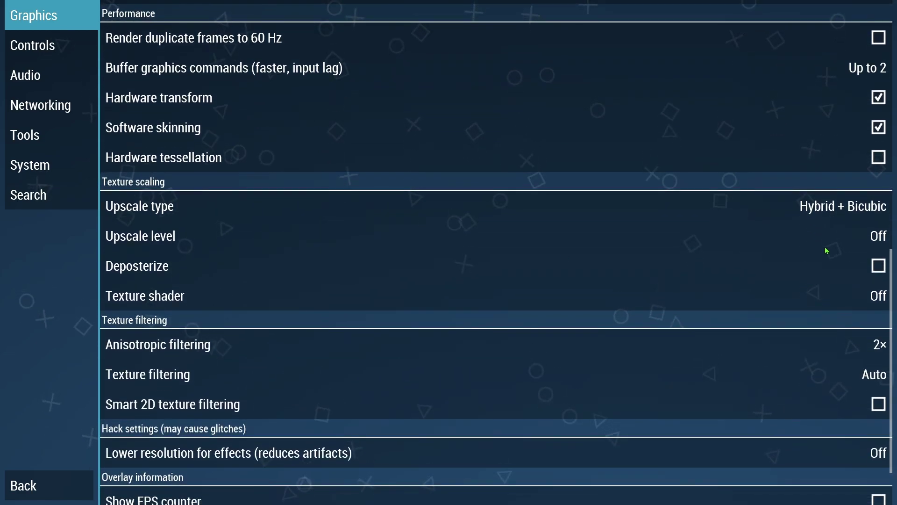
scroll(793, 240, down, 2)
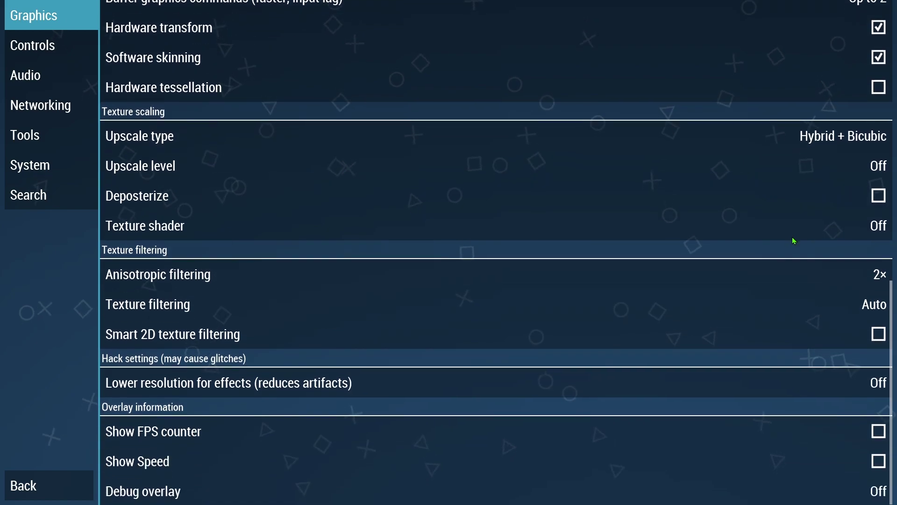
scroll(738, 303, up, 14)
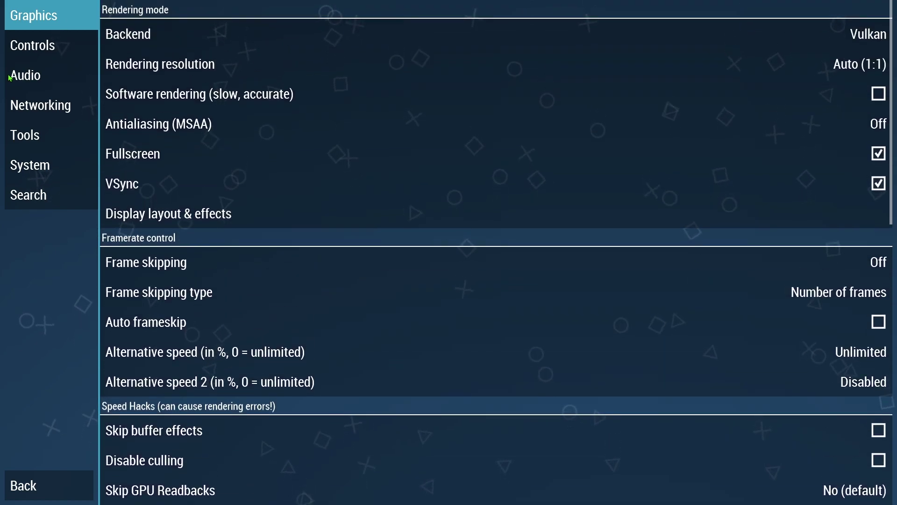
- Examine the control mapping of the standard PSP controls for keyboard and gamepad, and return to the settings
click(44, 48)
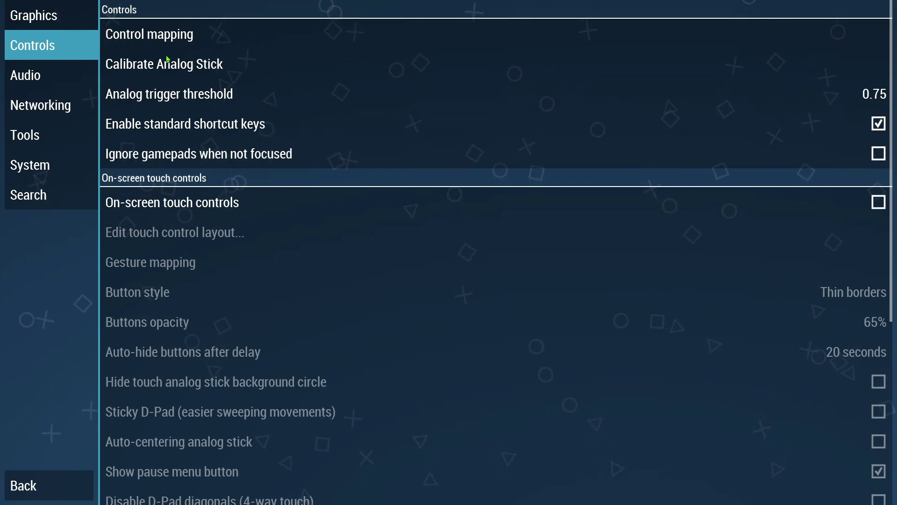
click(186, 37)
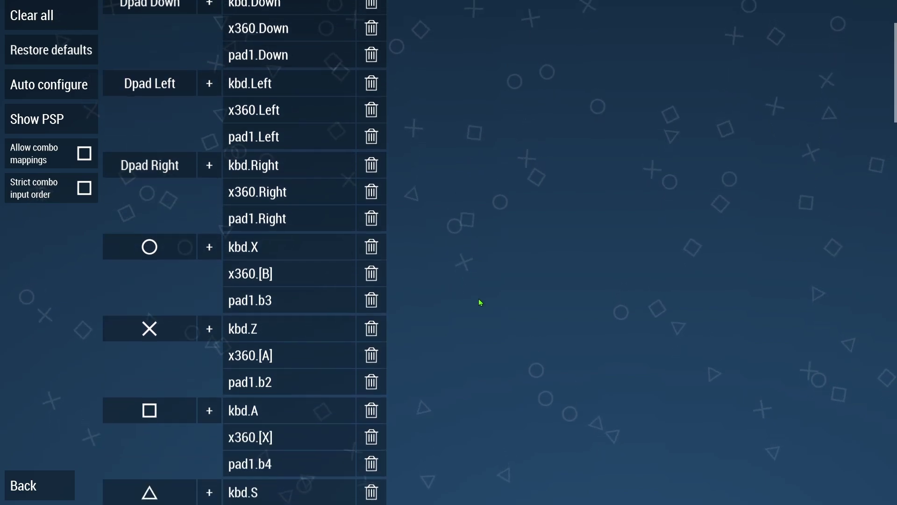
scroll(510, 265, down, 5)
scroll(511, 265, up, 4)
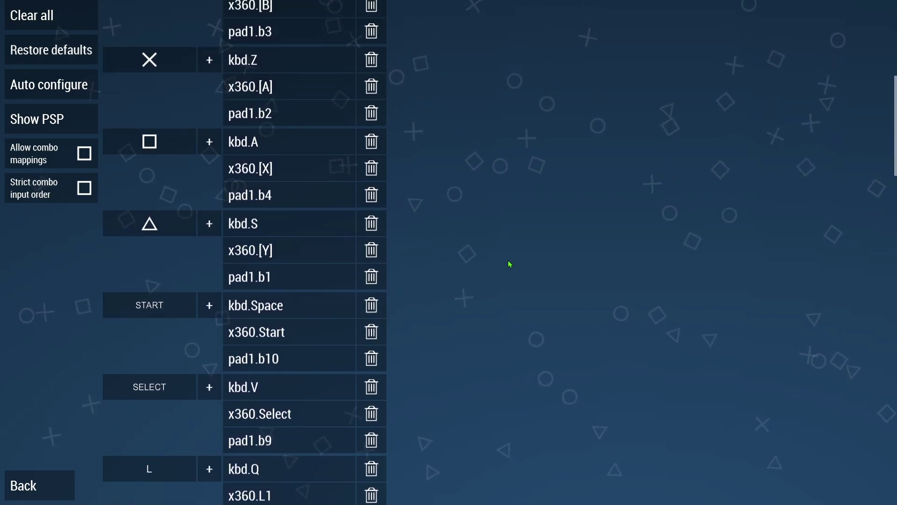
scroll(510, 264, up, 2)
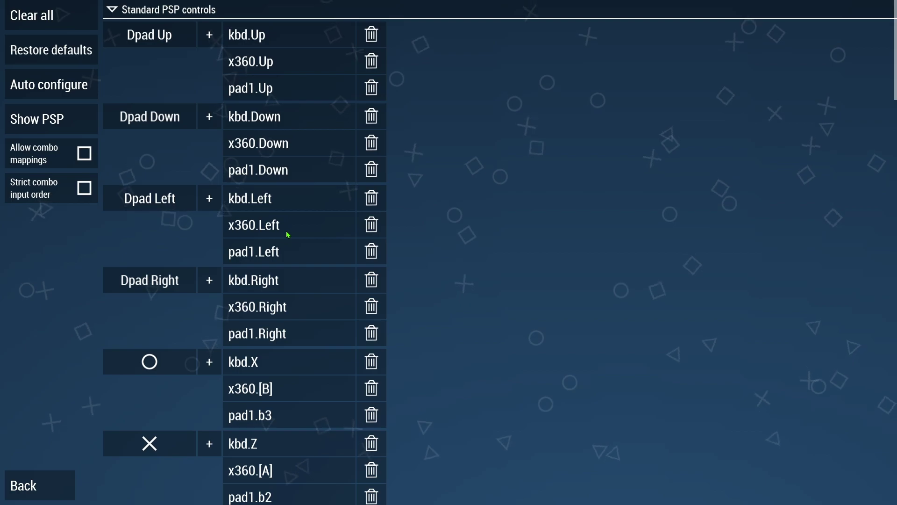
scroll(456, 245, down, 10)
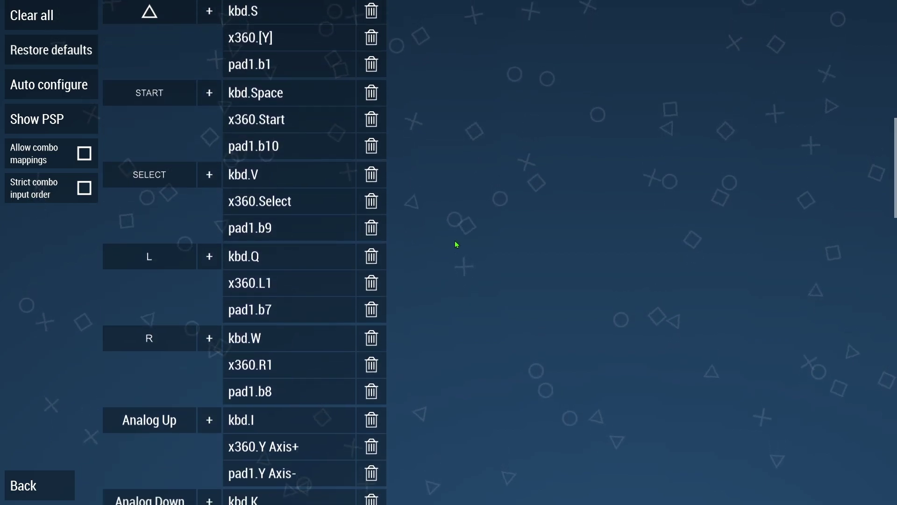
scroll(456, 244, down, 5)
scroll(457, 244, up, 6)
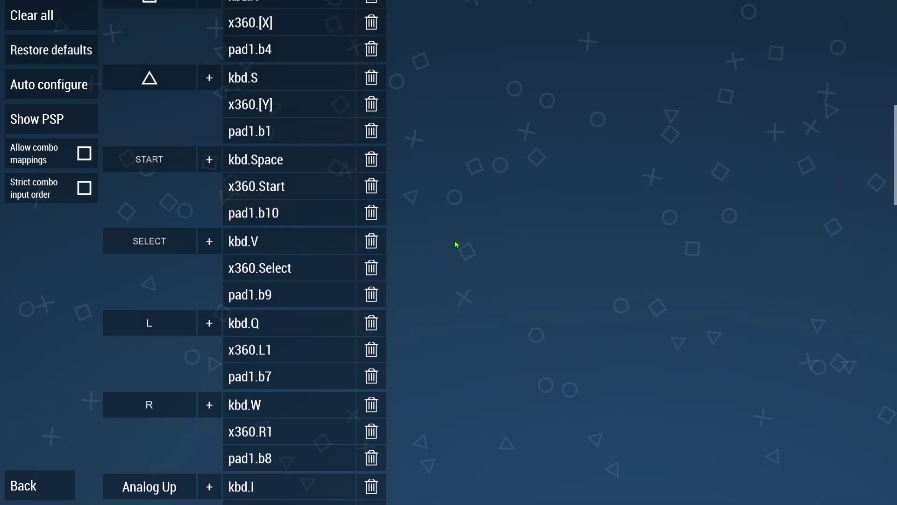
scroll(457, 245, up, 8)
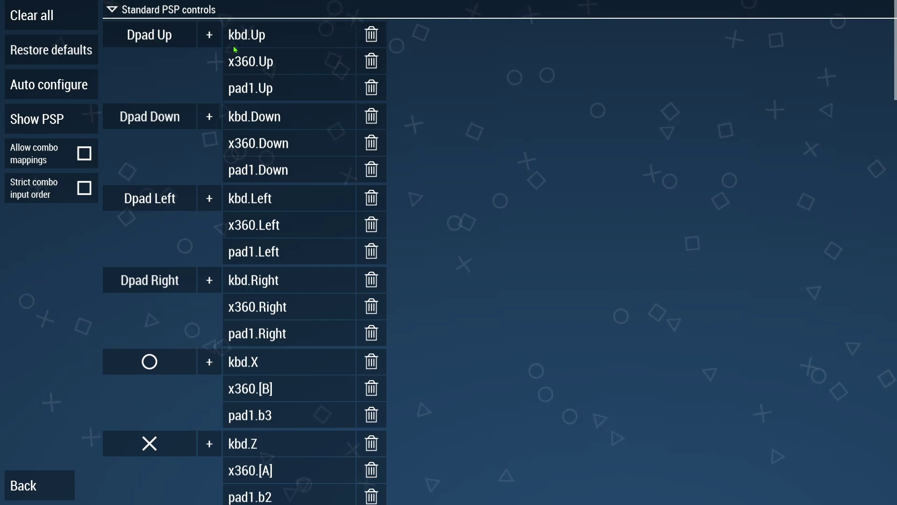
click(28, 485)
- Examine the audio settings and the networking settings, including the ad hoc server, UPnP and chat options
click(24, 78)
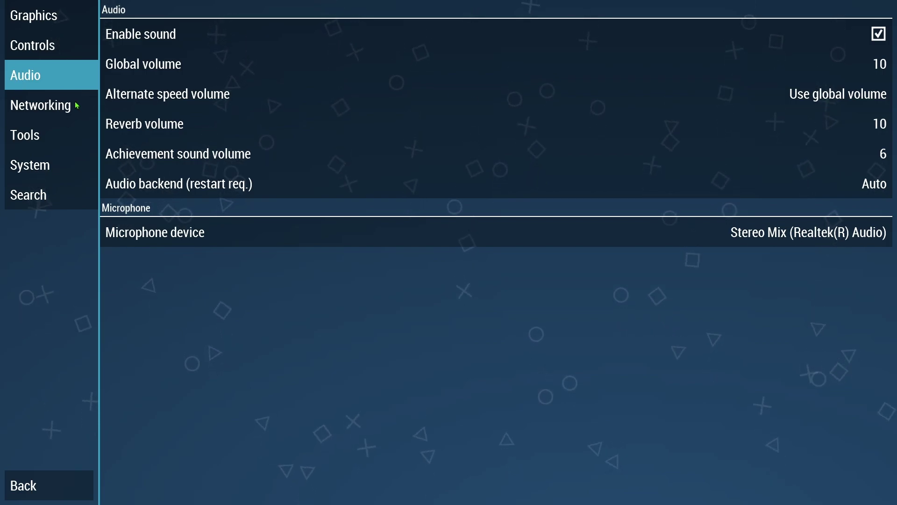
click(52, 109)
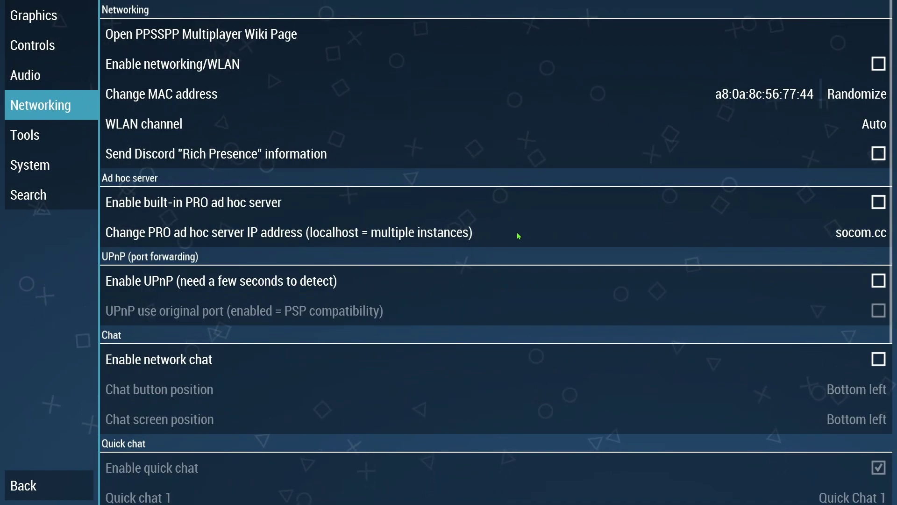
scroll(524, 236, down, 3)
scroll(345, 230, up, 3)
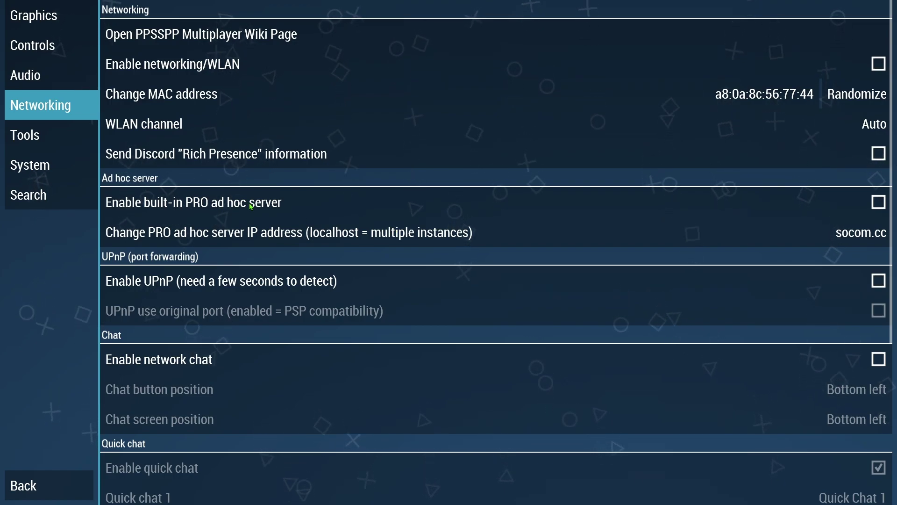
- Examine the RetroAchievements account and customization options among the tools, and return to the settings
click(17, 141)
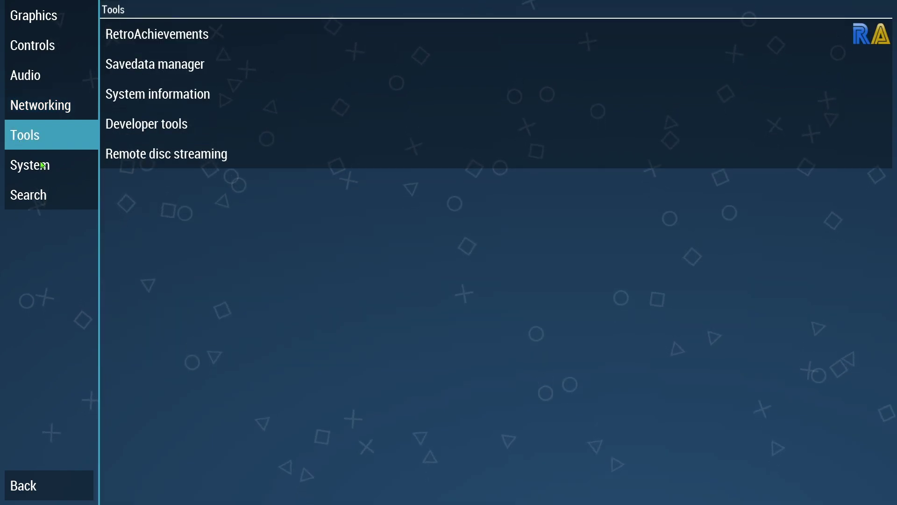
click(179, 37)
click(178, 37)
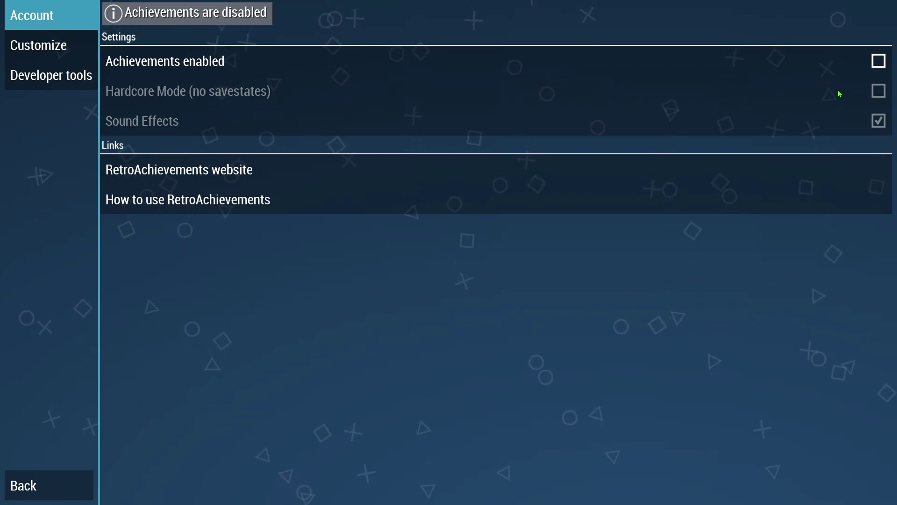
click(35, 46)
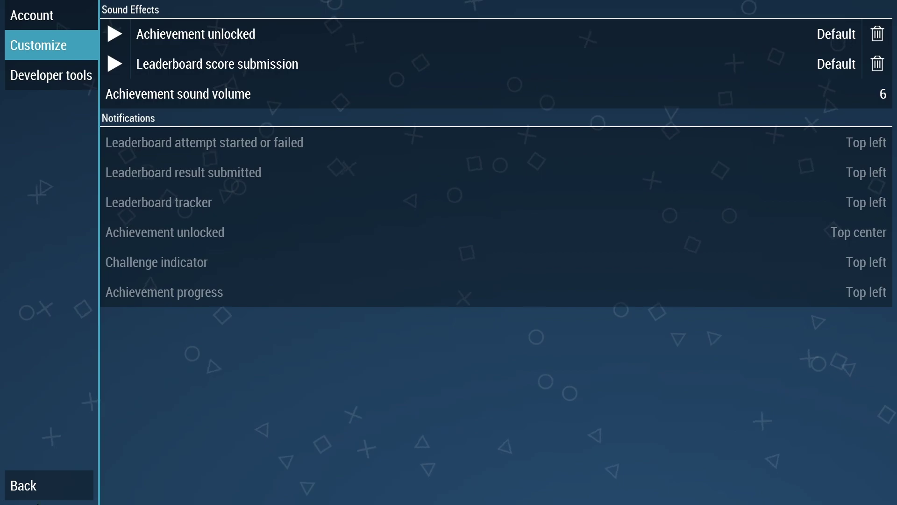
click(28, 486)
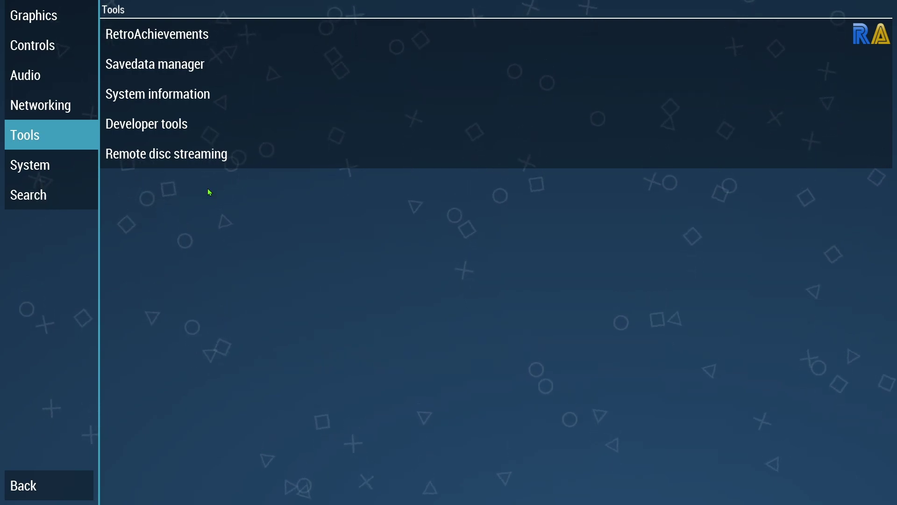
- Examine the system settings, covering the UI, memory stick, emulation, general, cheats and PSP options
click(28, 169)
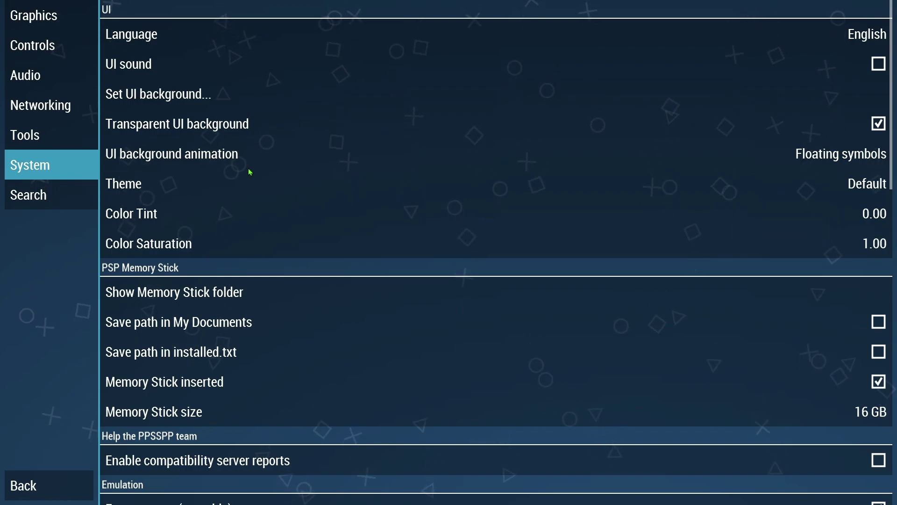
scroll(250, 172, down, 2)
scroll(472, 152, down, 5)
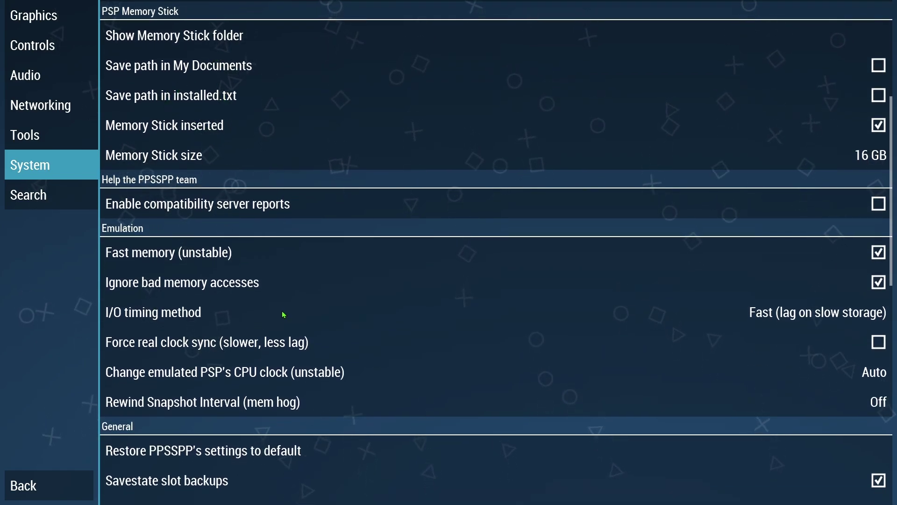
scroll(284, 314, down, 4)
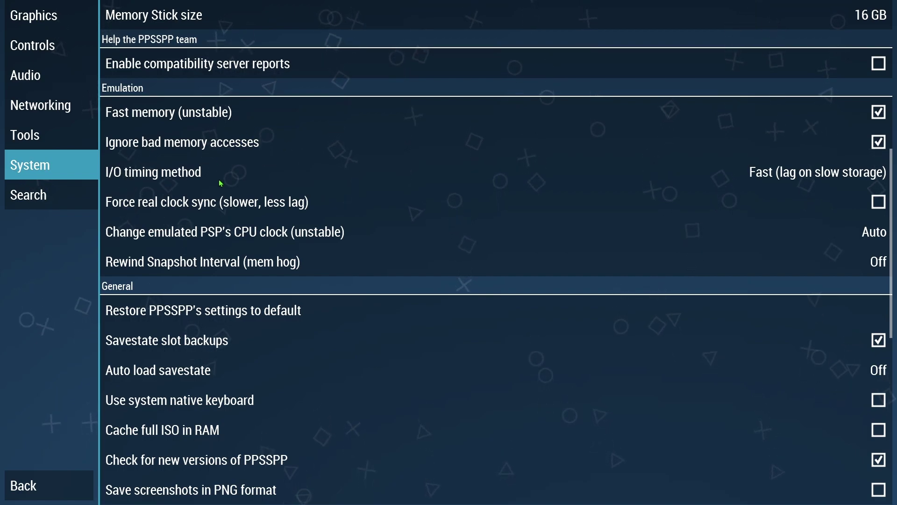
scroll(341, 292, down, 7)
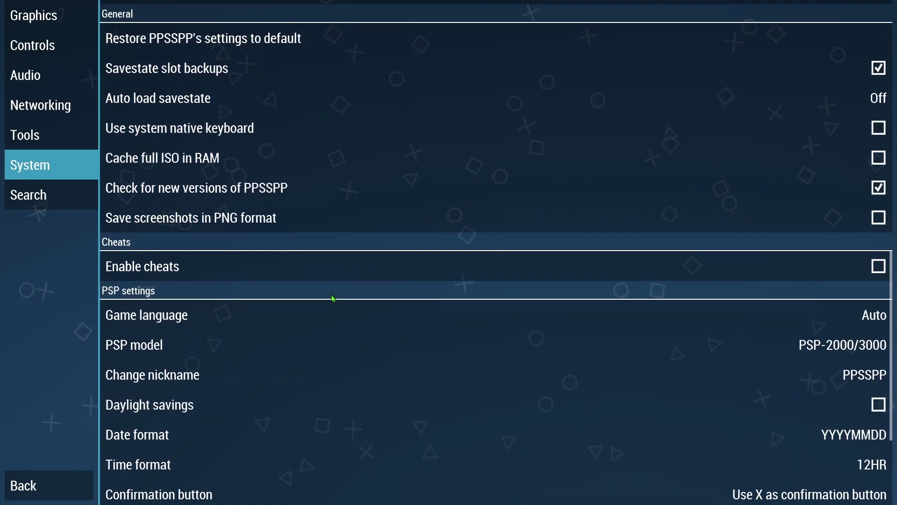
scroll(299, 292, down, 2)
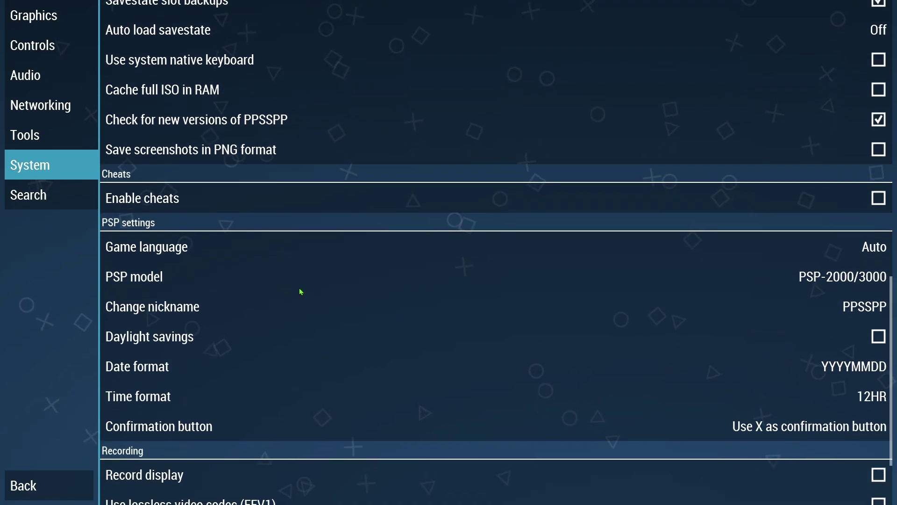
scroll(321, 286, up, 11)
scroll(416, 148, up, 8)
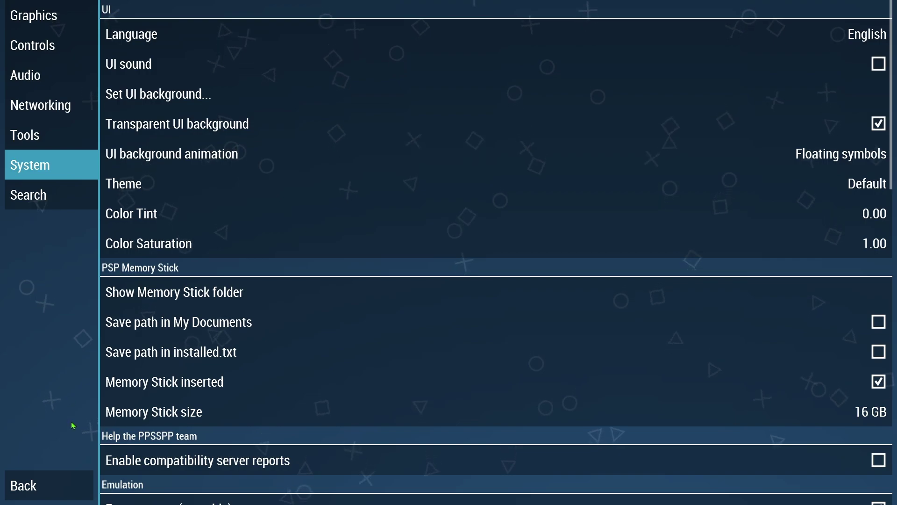
- Leave the settings, open the PPSSPP Homebrew Store from the homebrew and demos section, and browse its list of games
click(24, 486)
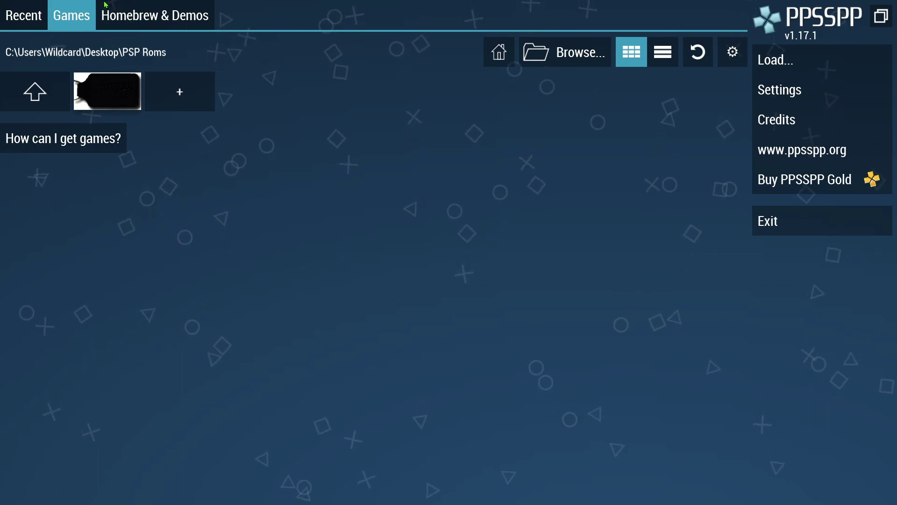
click(148, 13)
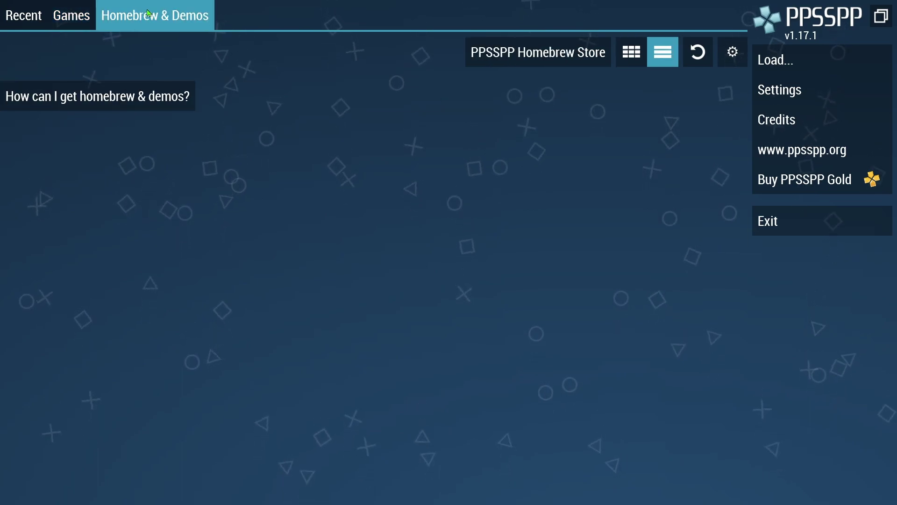
click(561, 59)
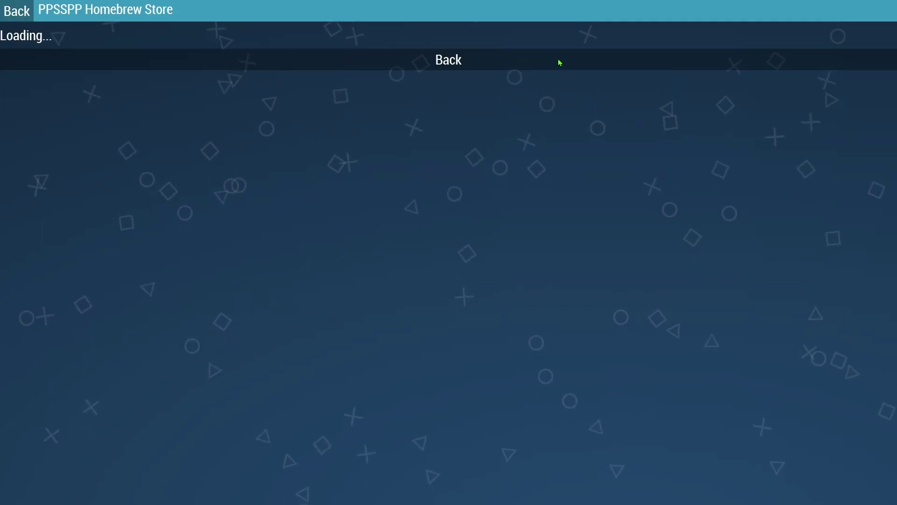
scroll(292, 206, down, 4)
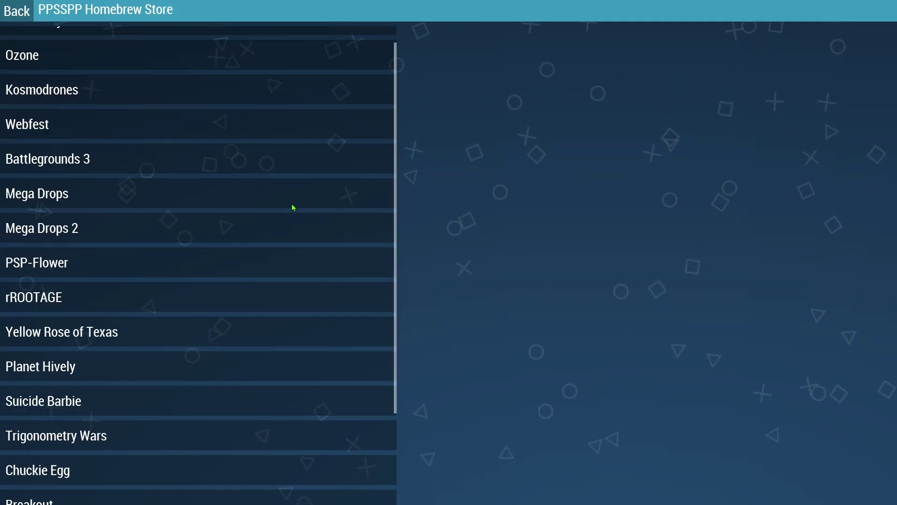
scroll(206, 210, up, 4)
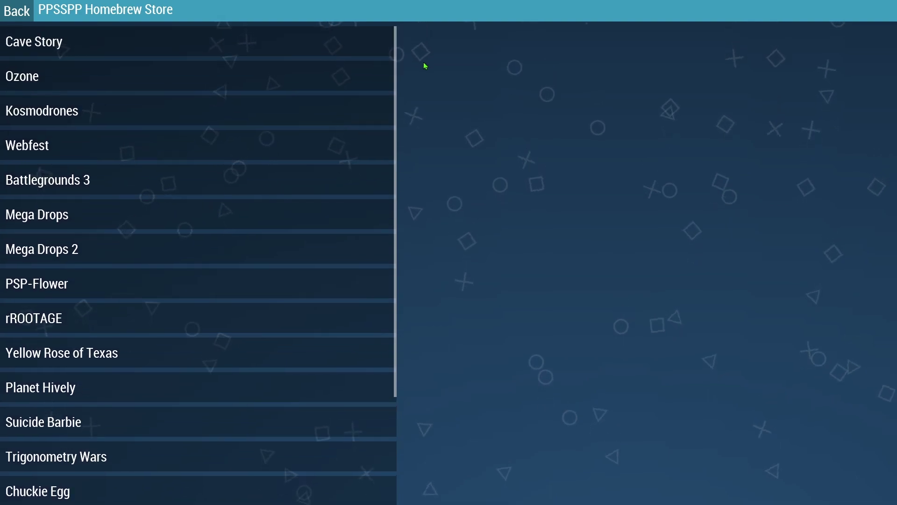
- Compare the Cave Story and Ozone entries in the store and install Cave Story
click(42, 45)
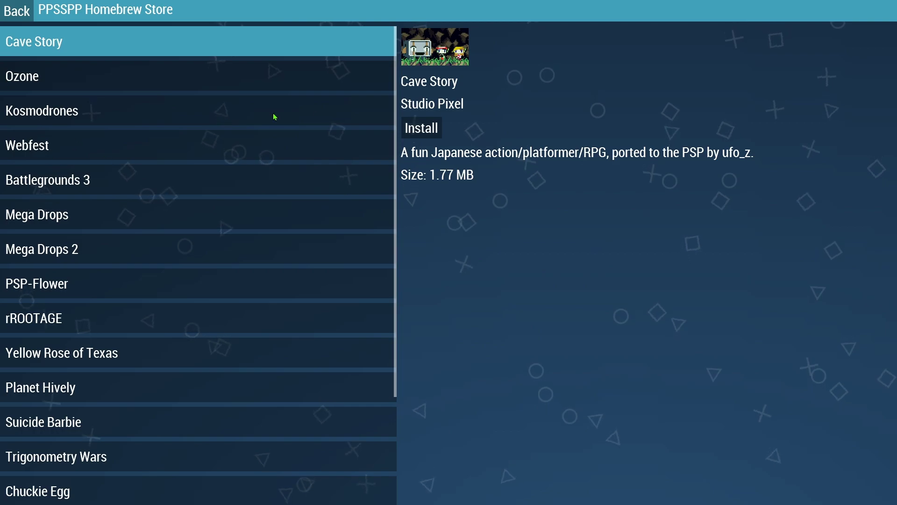
click(36, 80)
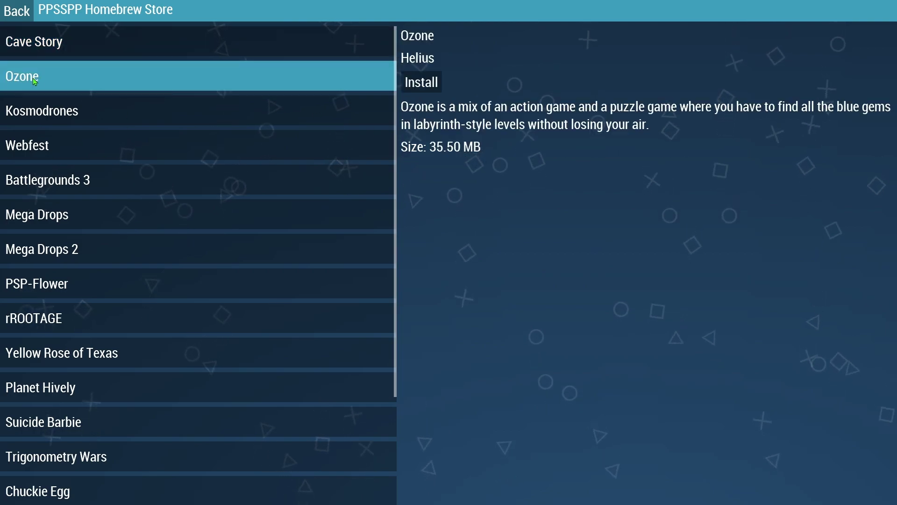
click(39, 47)
click(423, 124)
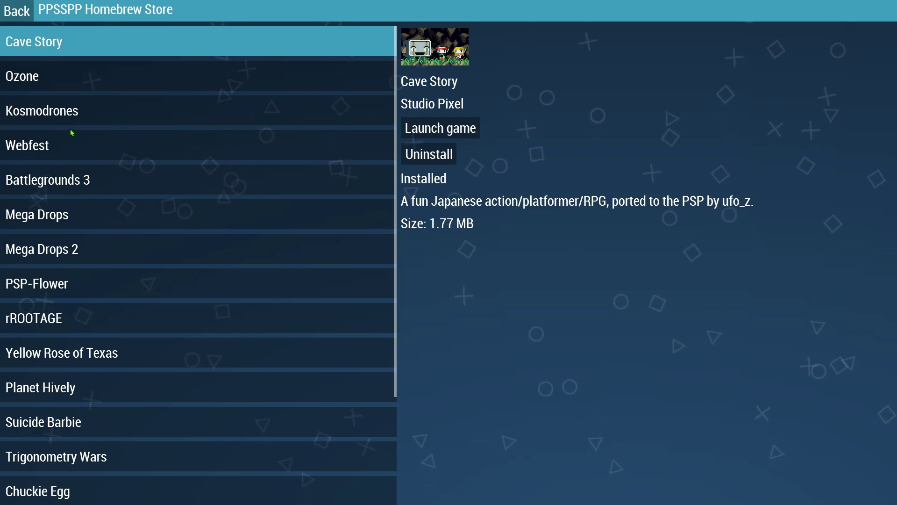
- Examine the Ozone, Kosmodrones, Webfest and Battlegrounds 3 entries and the rest of the store list, and return to the games list
click(36, 81)
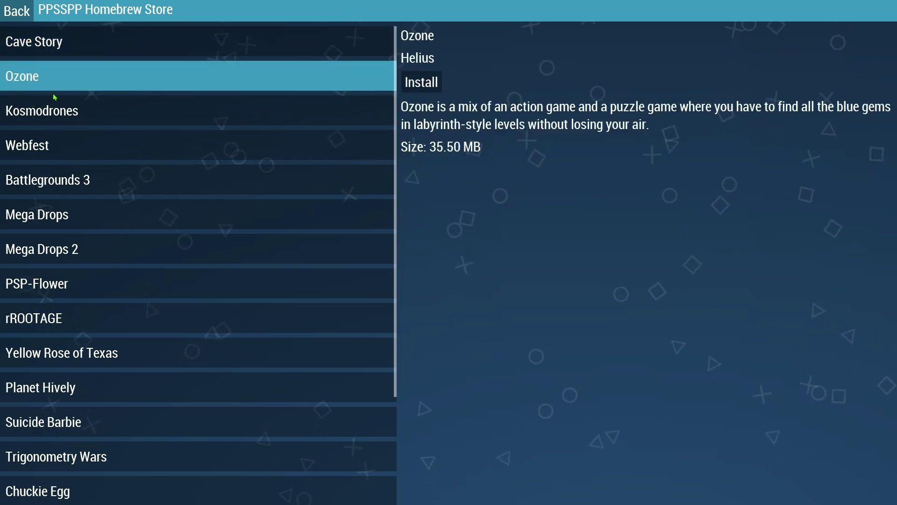
click(43, 116)
click(48, 147)
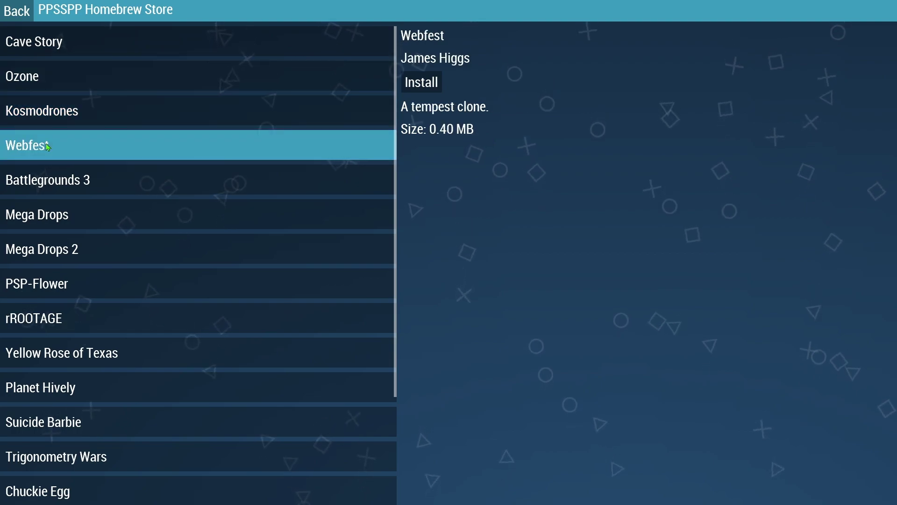
click(124, 188)
scroll(125, 189, down, 4)
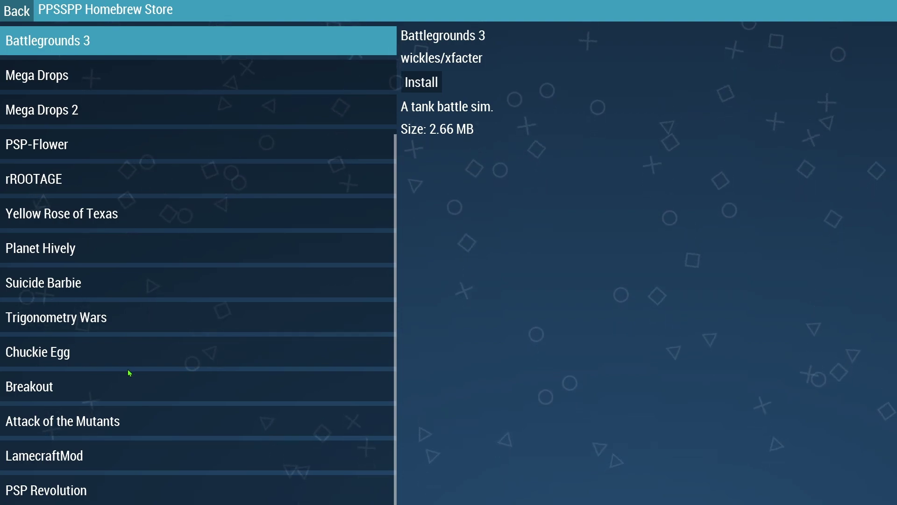
scroll(81, 380, up, 4)
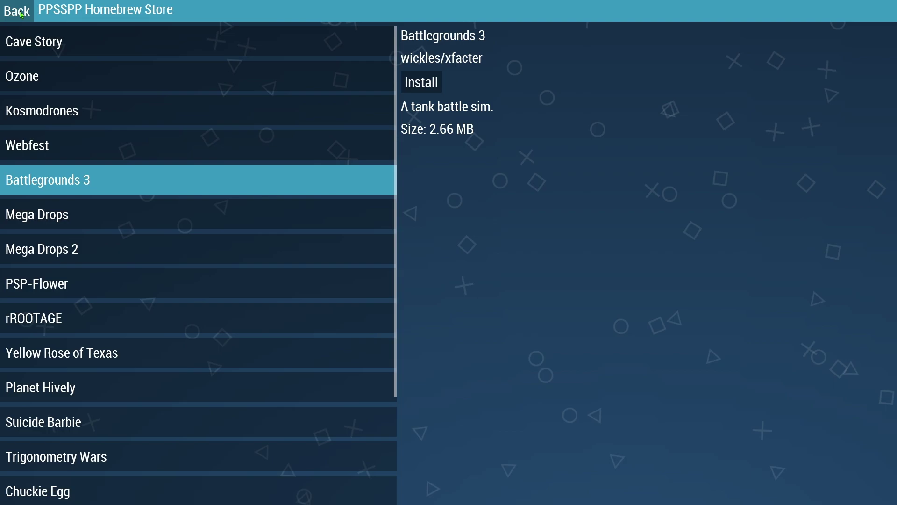
click(22, 14)
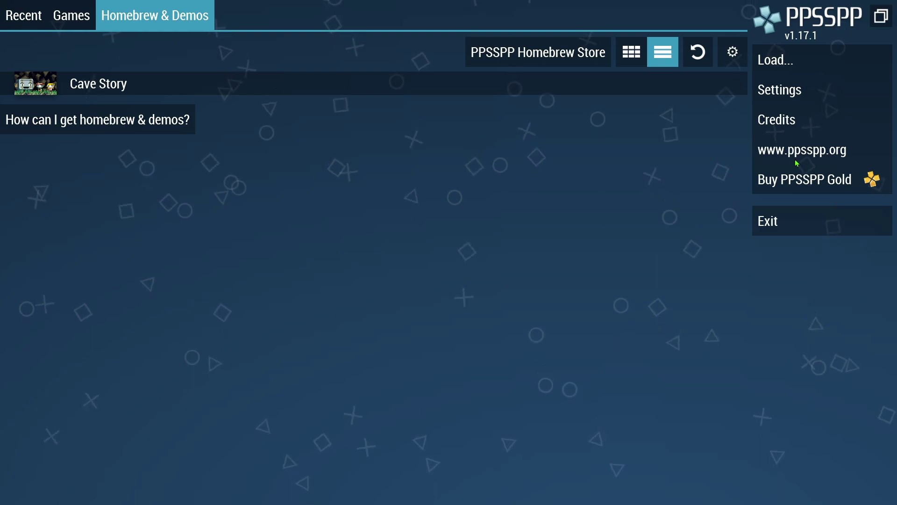
click(71, 16)
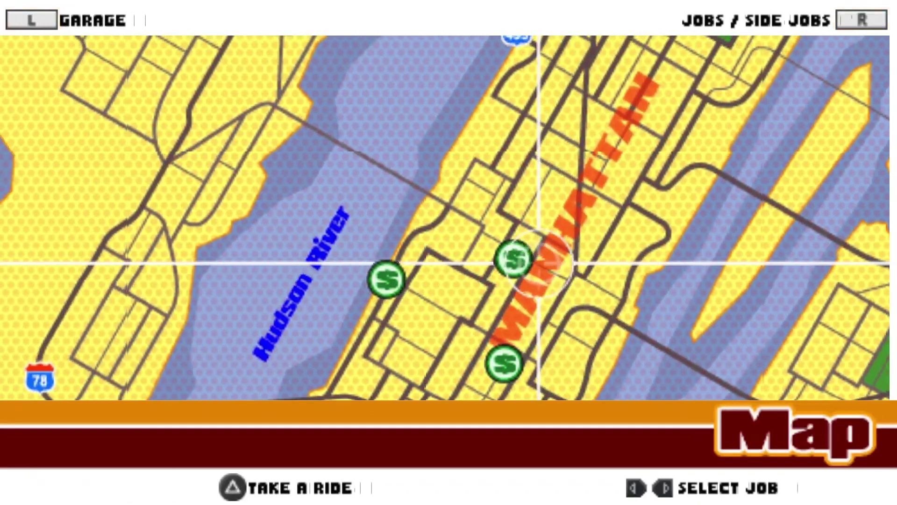
key(s)
key(z)
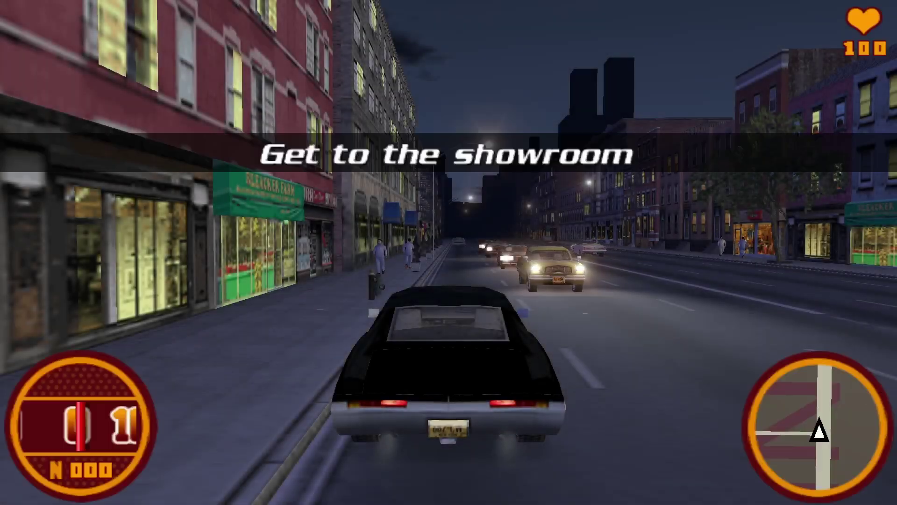
key(Up)
key(Right)
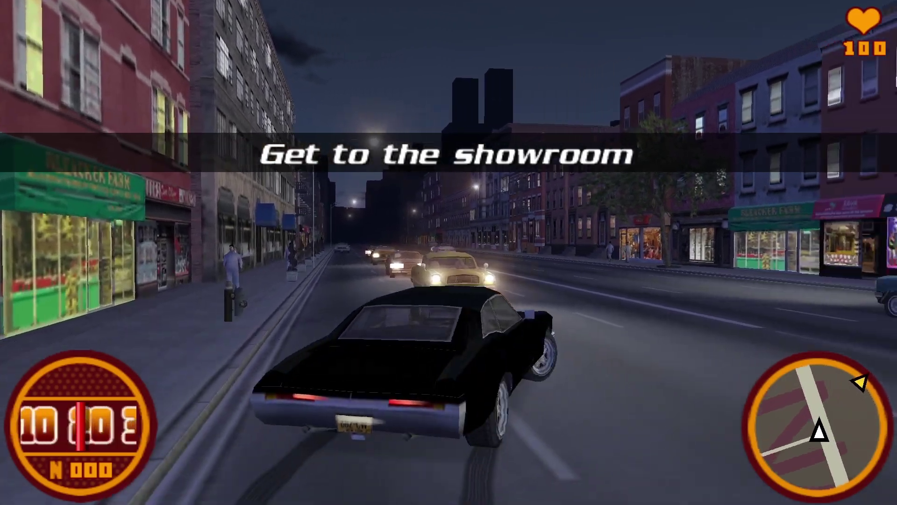
key(Up)
key(Left)
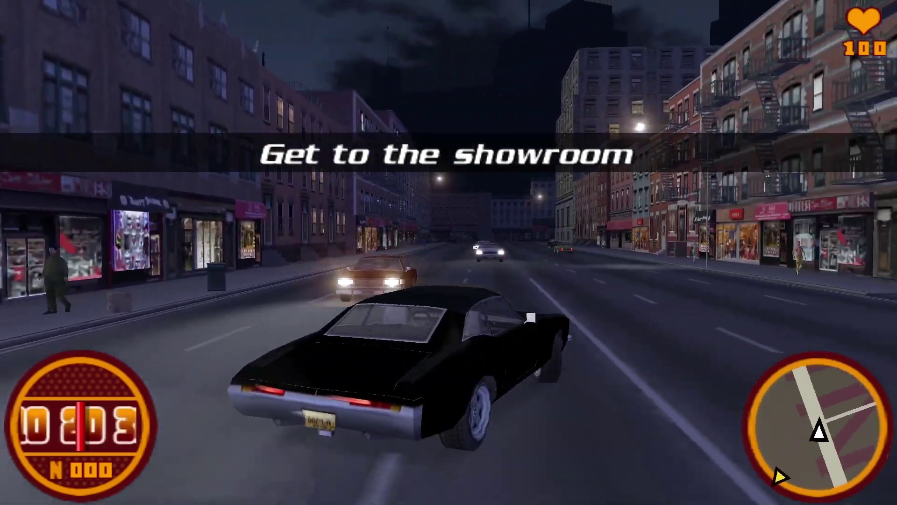
key(Up)
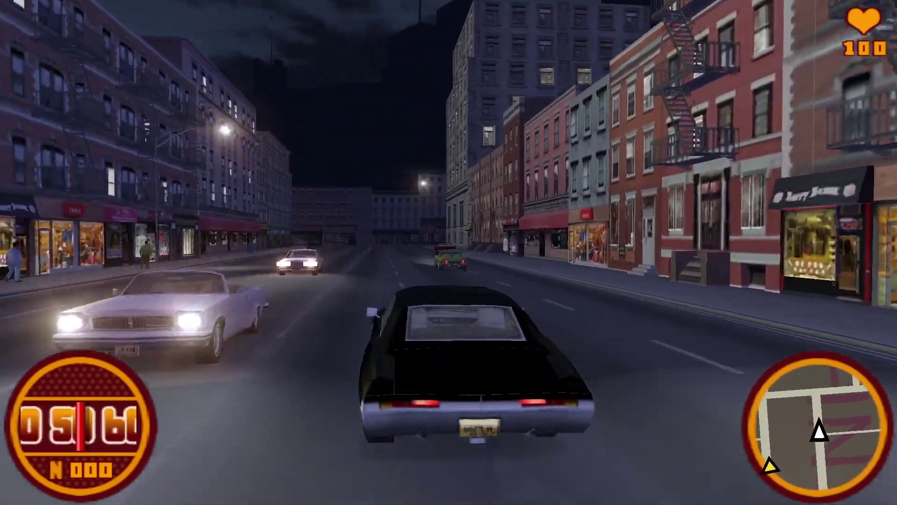
key(Up)
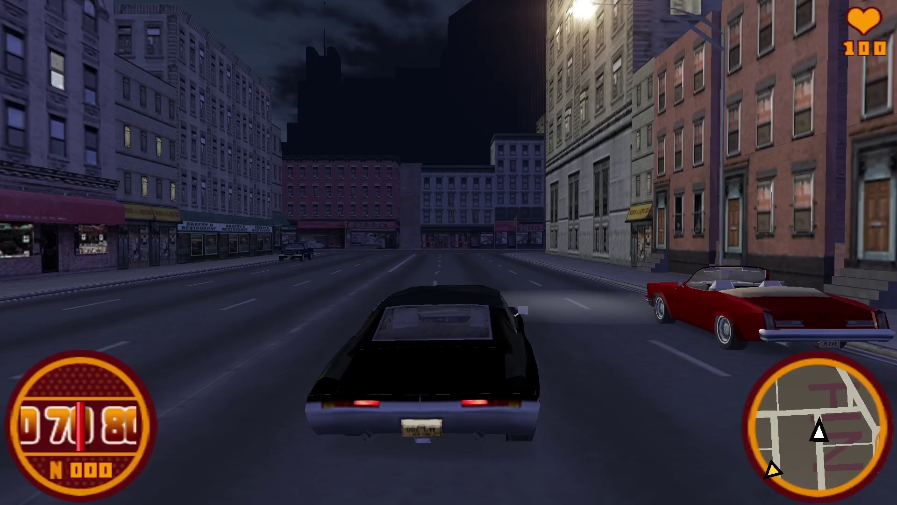
key(Left)
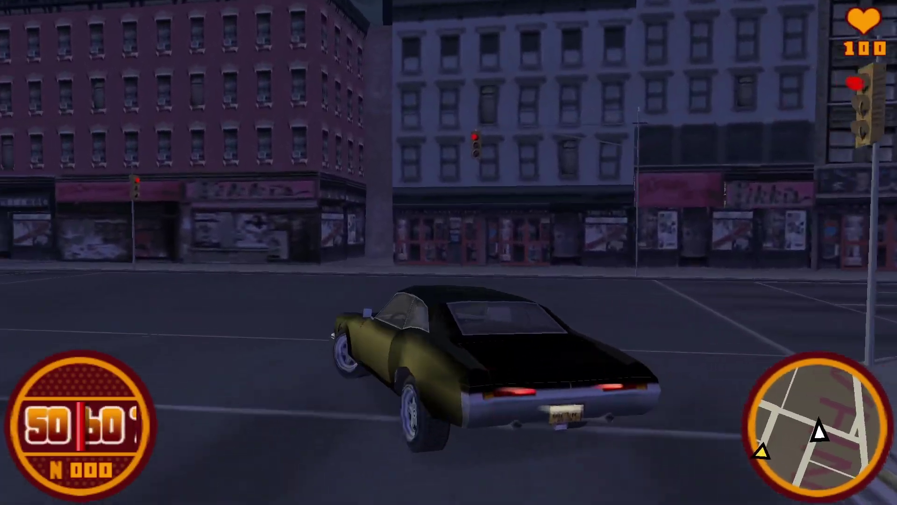
key(Up)
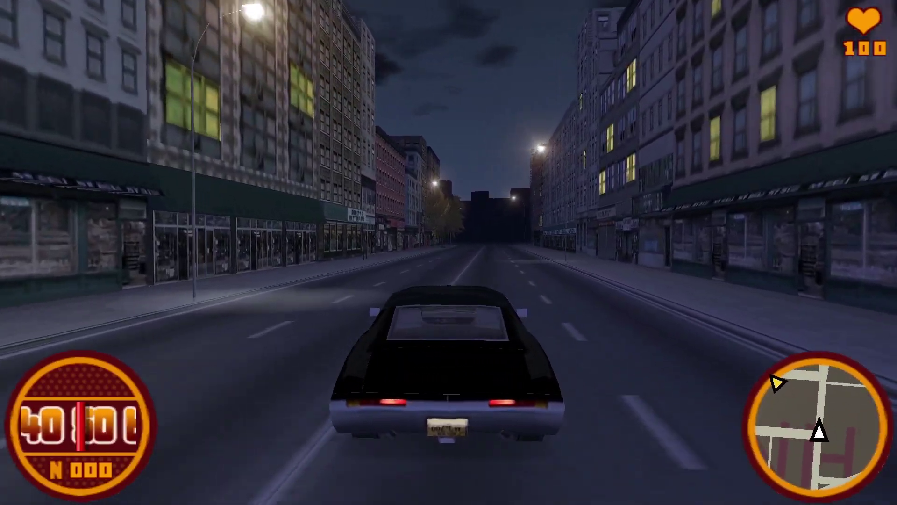
key(Up)
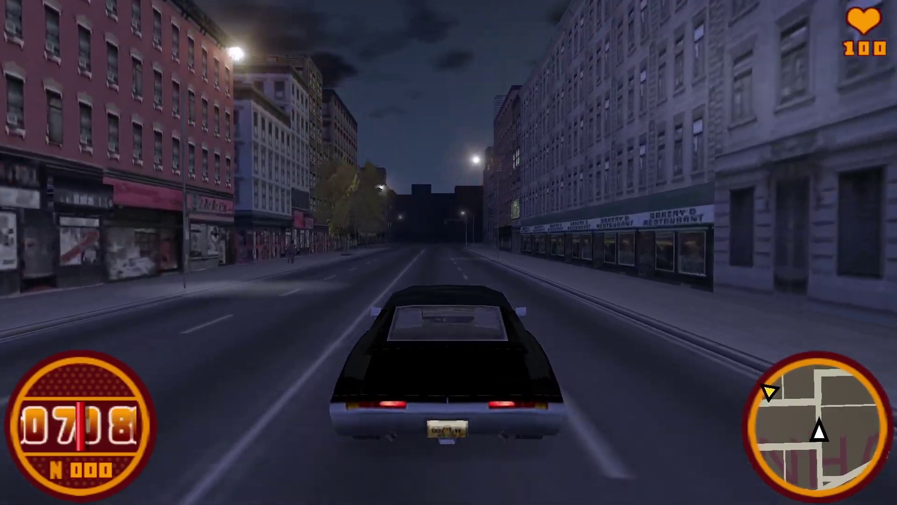
key(Right)
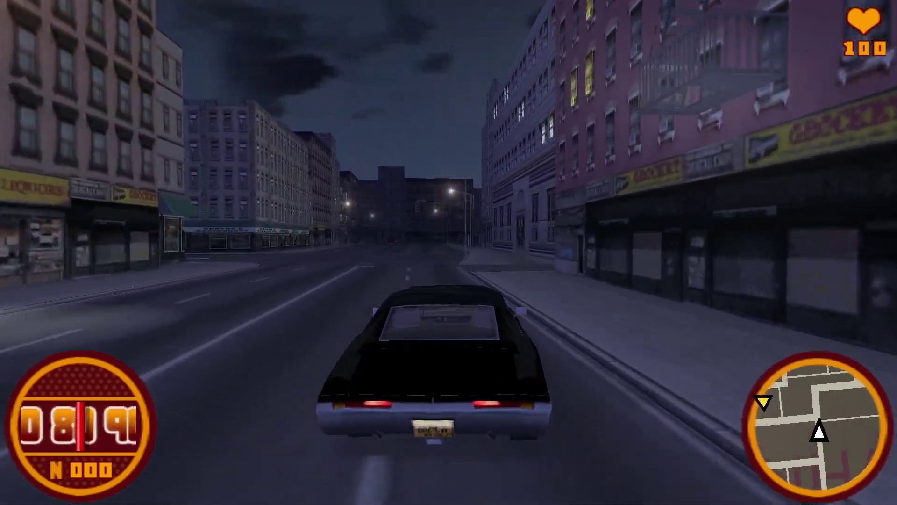
key(Up)
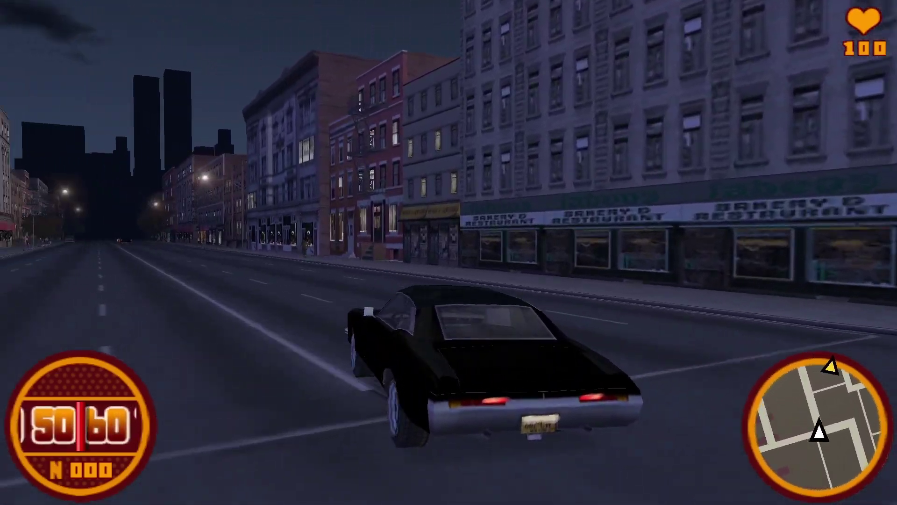
key(Up)
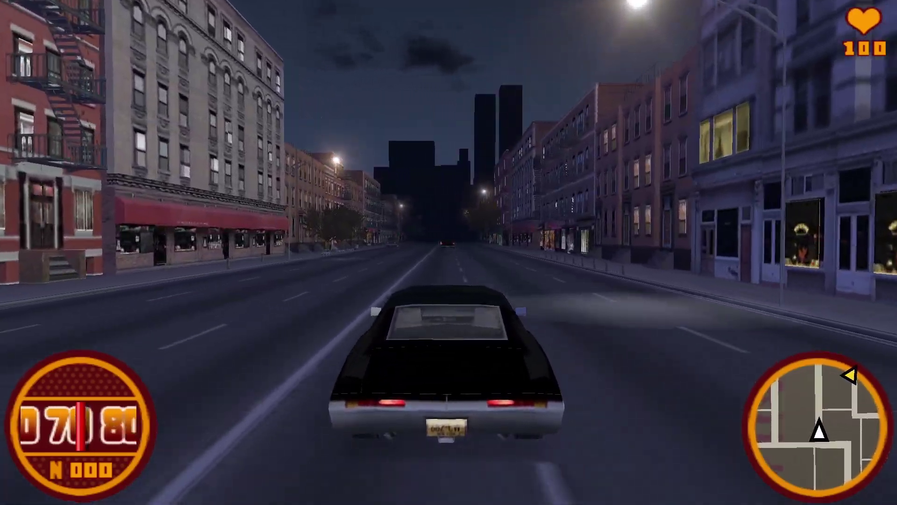
key(Up)
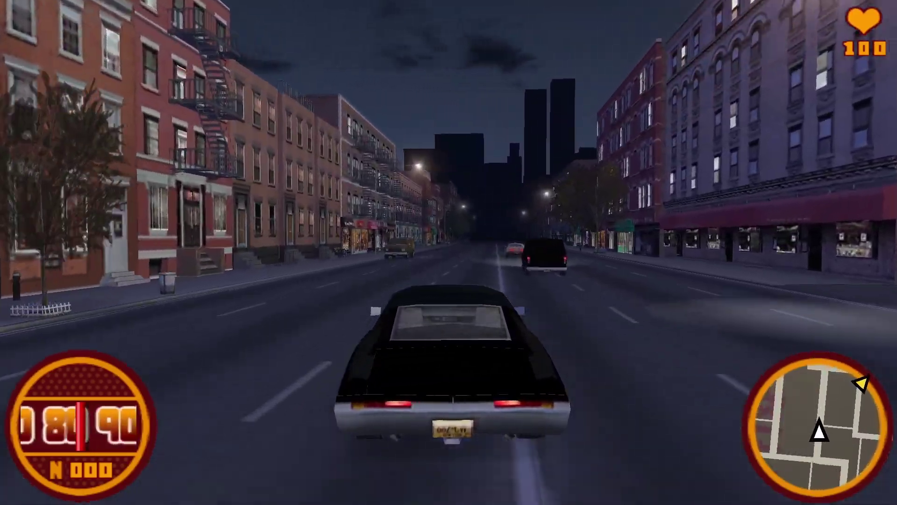
key(Up)
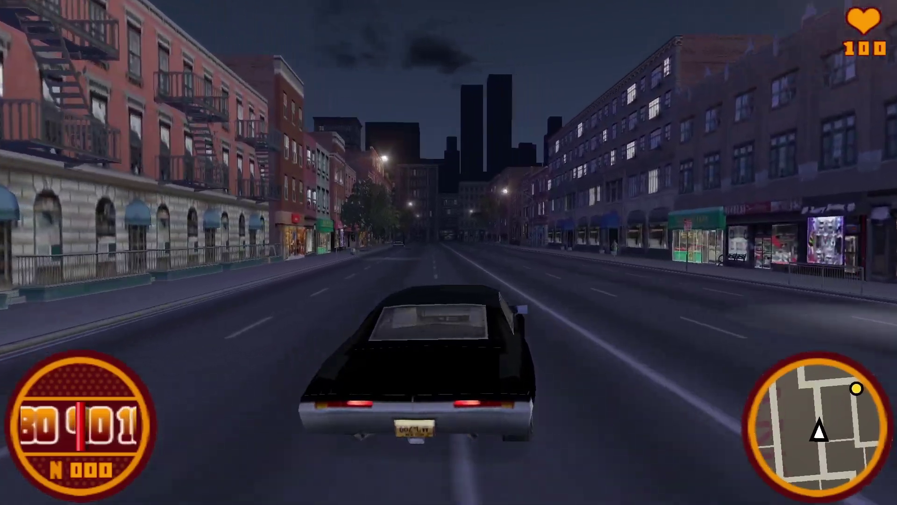
key(Up)
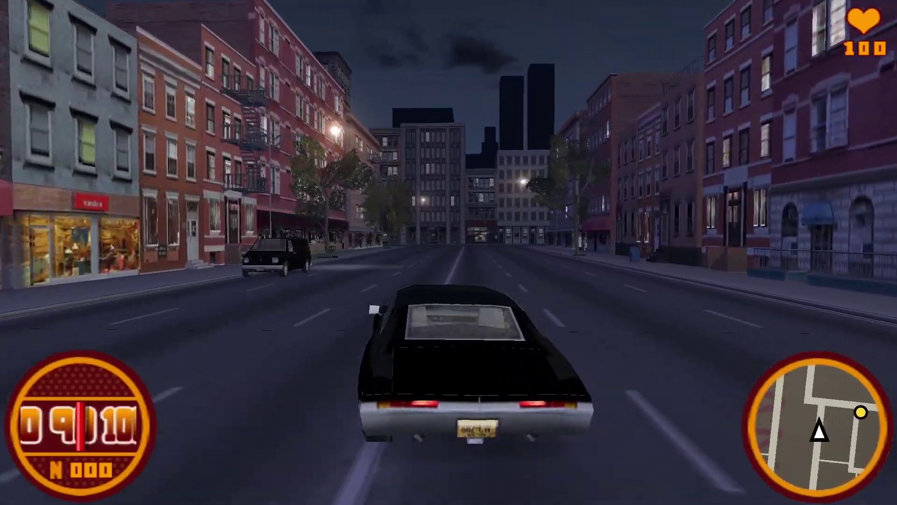
key(Right)
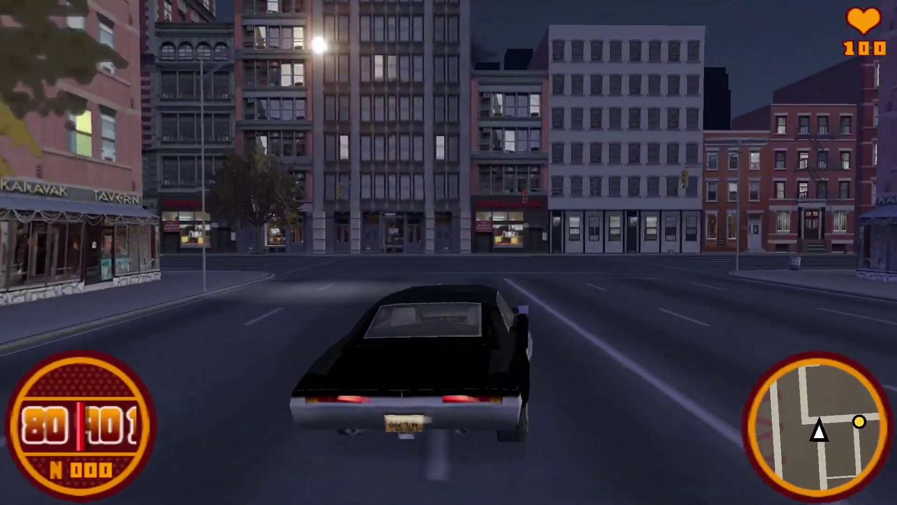
key(Up)
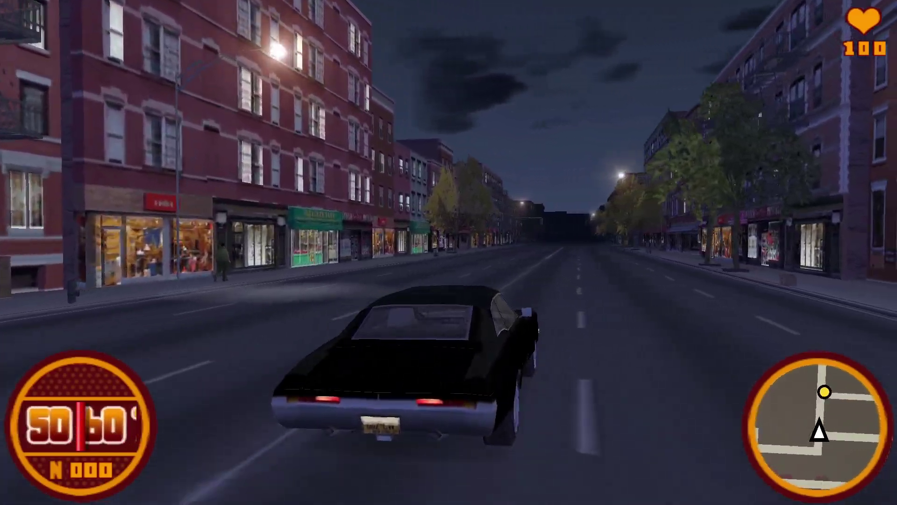
key(Up)
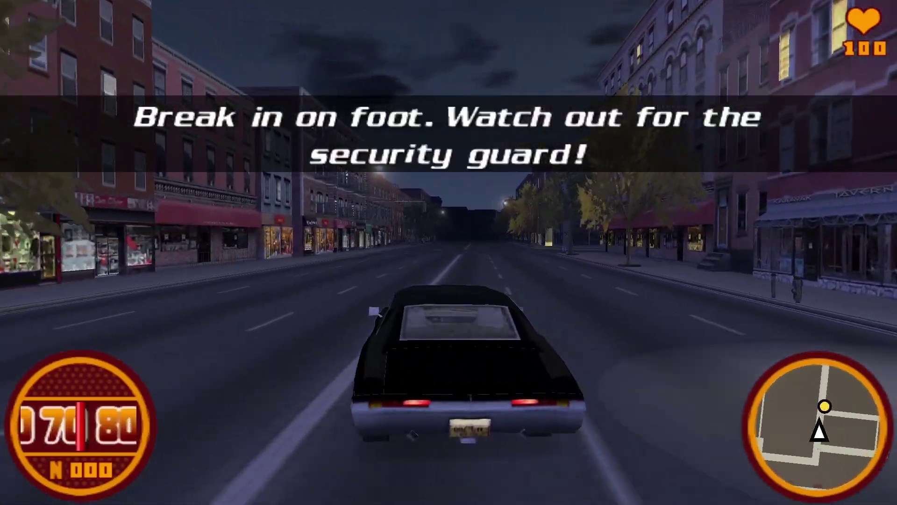
key(Right)
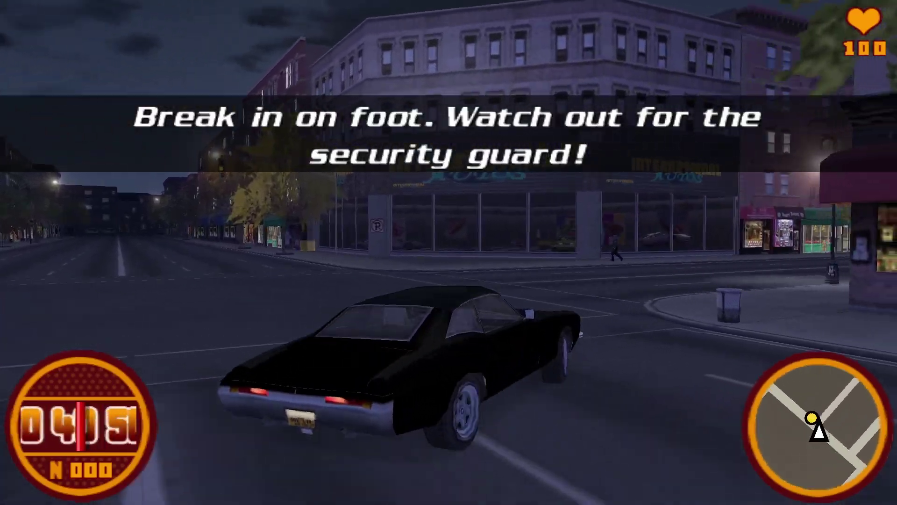
key(Up)
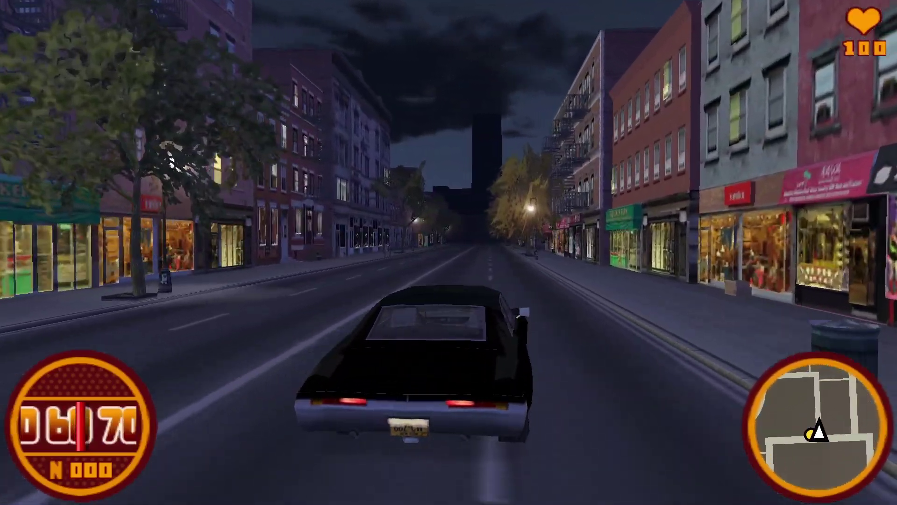
key(Up)
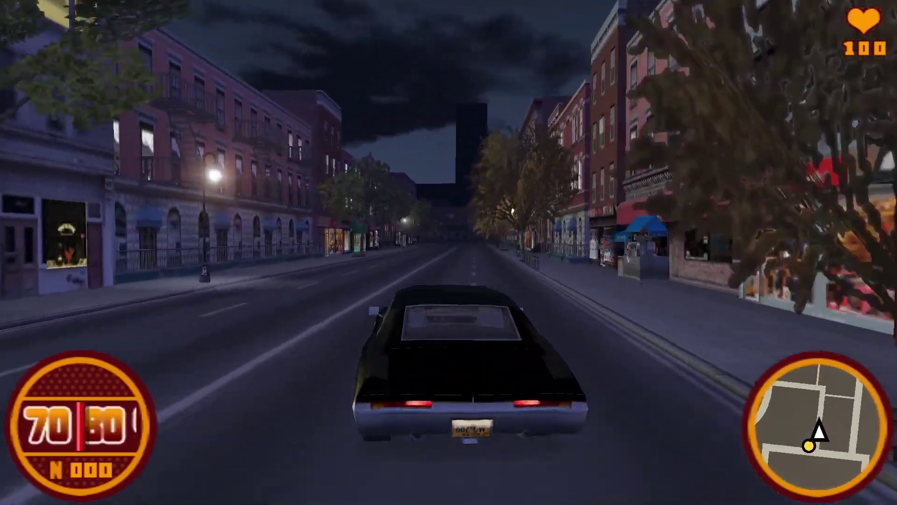
key(Up)
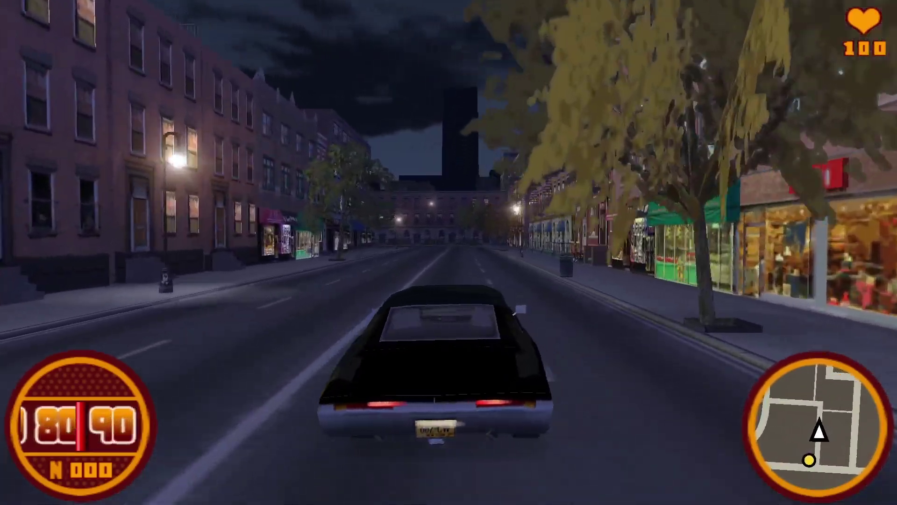
- Drive the black car around the bend and along the shop-lined street to the traffic-light intersection
key(Left)
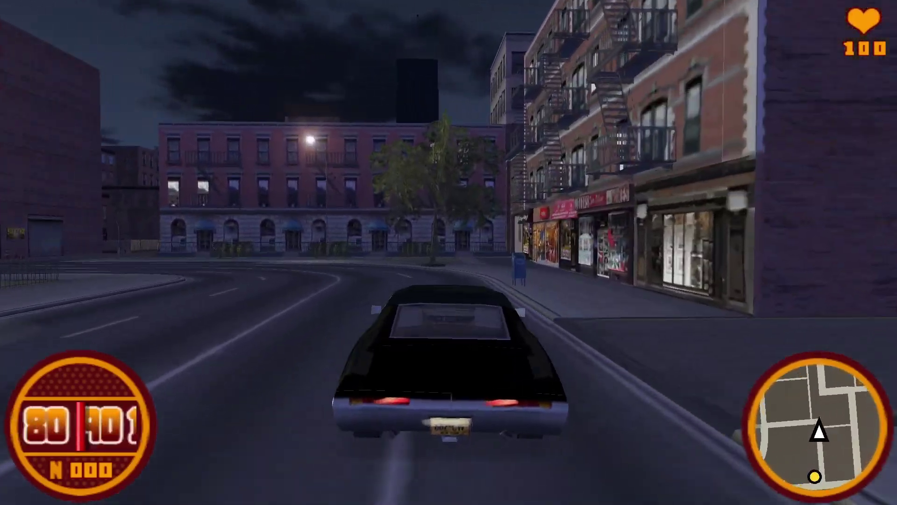
key(Left)
key(Up)
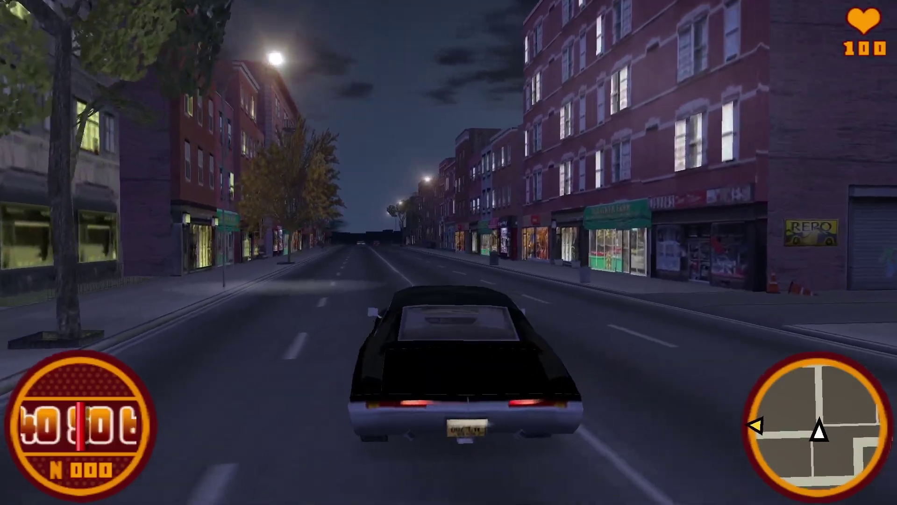
key(Up)
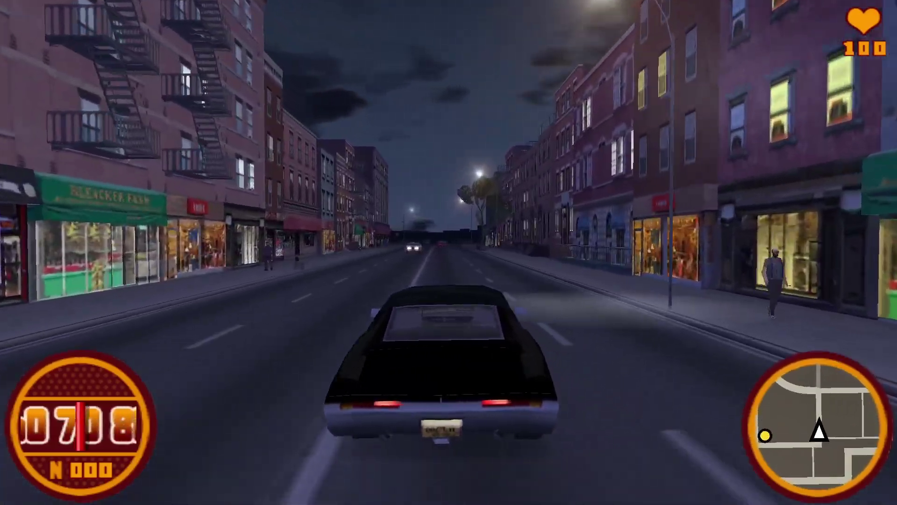
key(Up)
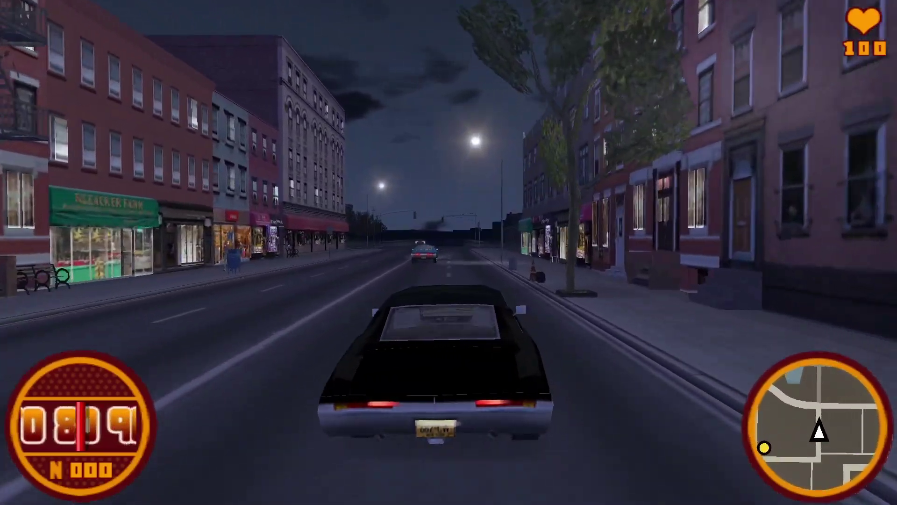
key(Up)
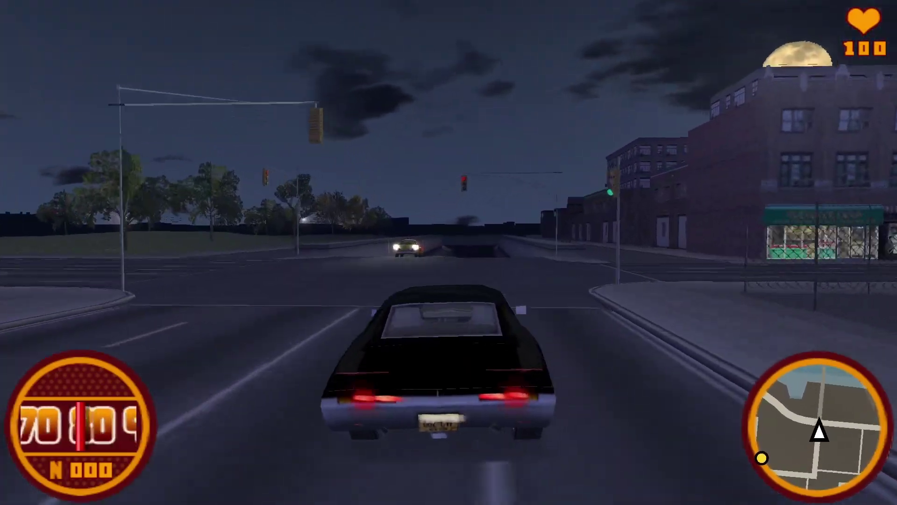
- Turn right at the intersection, follow the long avenue and steer the car into the narrow side street
key(Right)
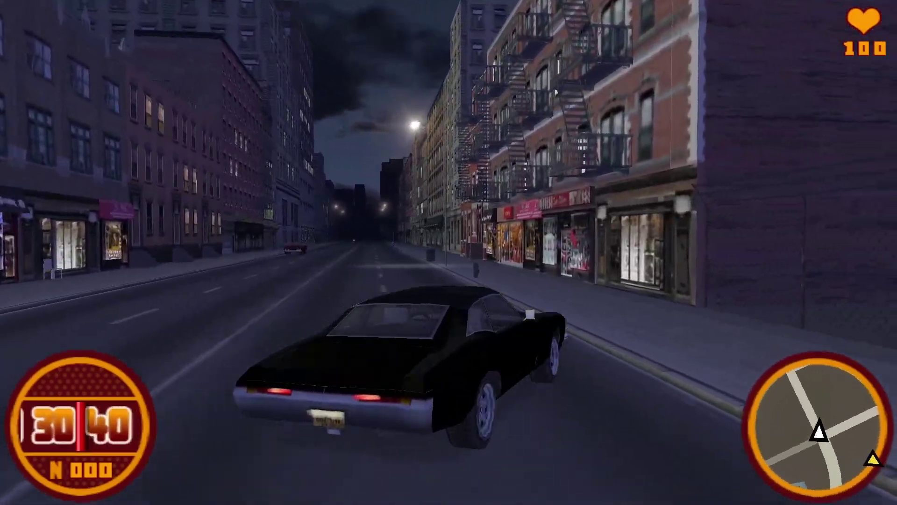
key(Left)
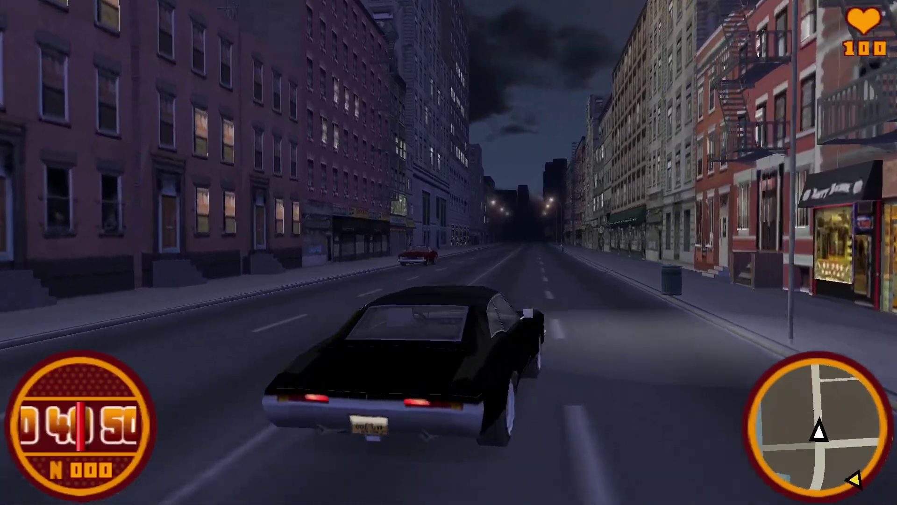
key(Up)
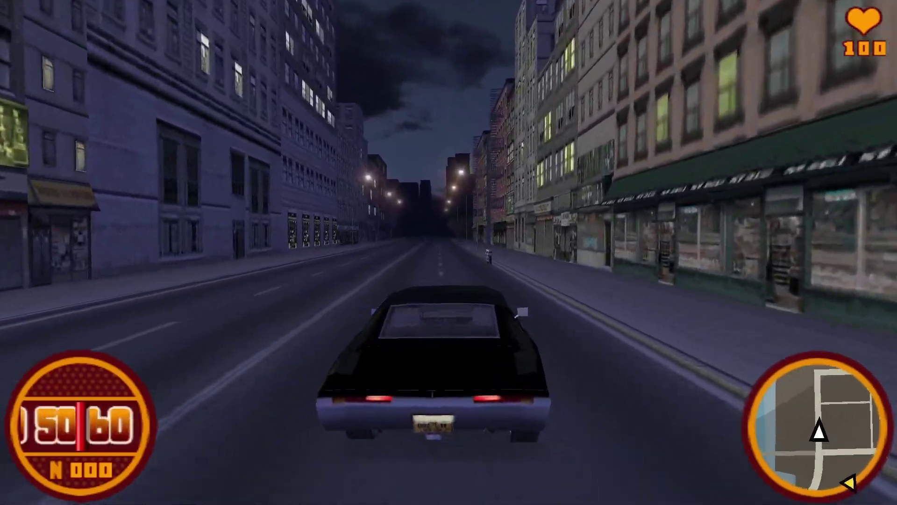
key(Down)
key(Up)
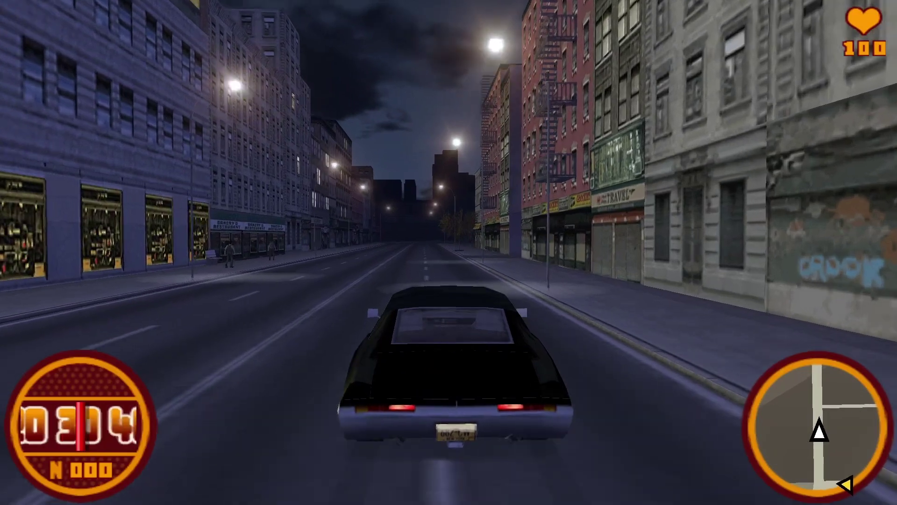
key(Right)
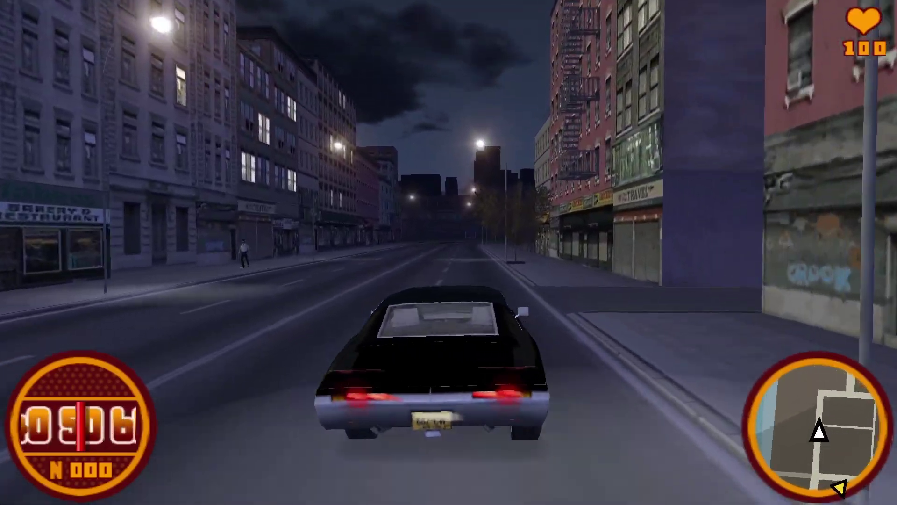
key(Up)
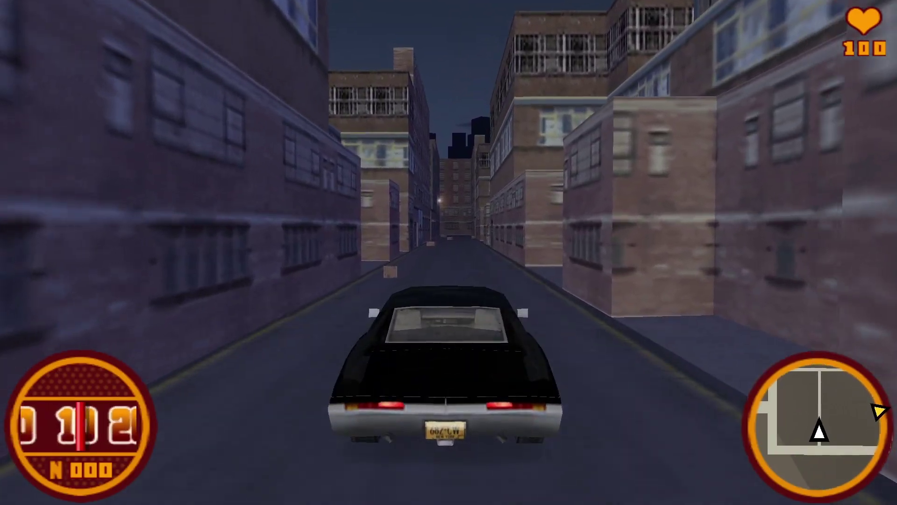
- Pause the game and quit the current drive from its options screen
key(Escape)
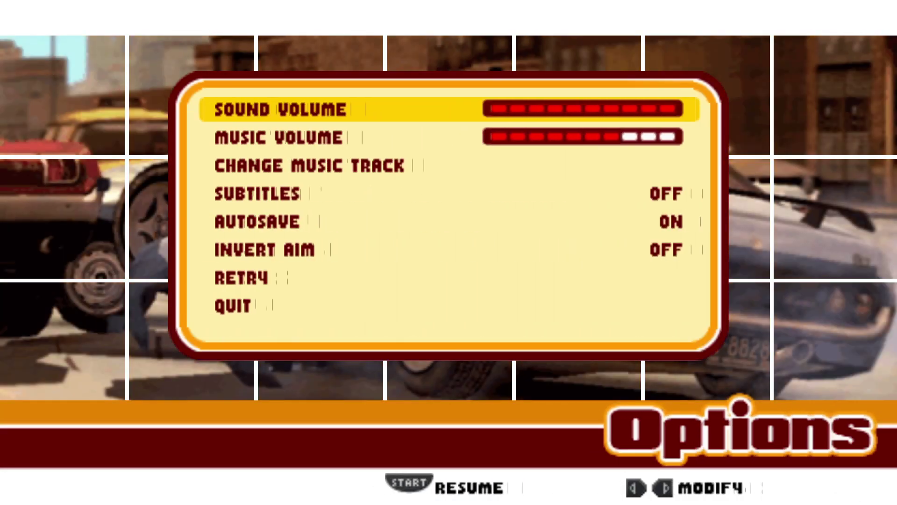
key(Down)
key(Down)
key(Down)
key(Down)
key(Down)
key(Down)
key(Down)
key(Return)
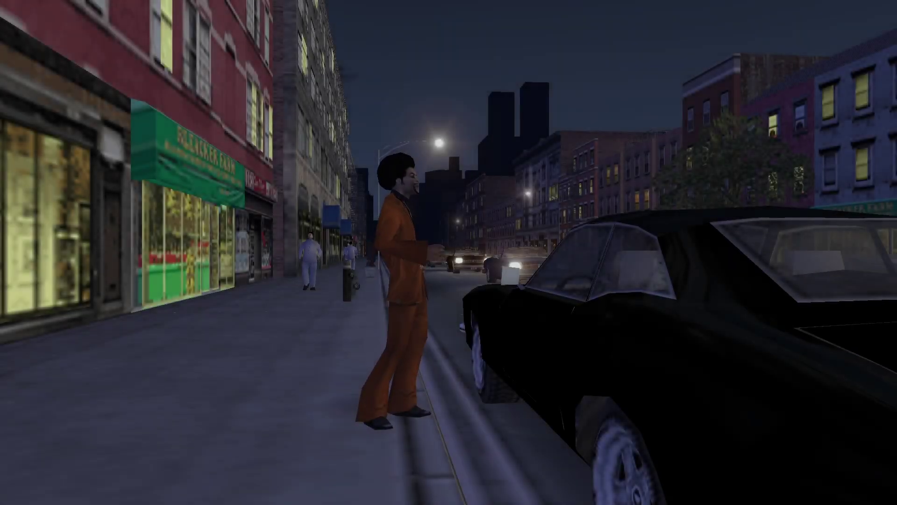
- Save the game's state to slot 2 from the emulator's pause screen, and reopen that screen to review the slots
key(Escape)
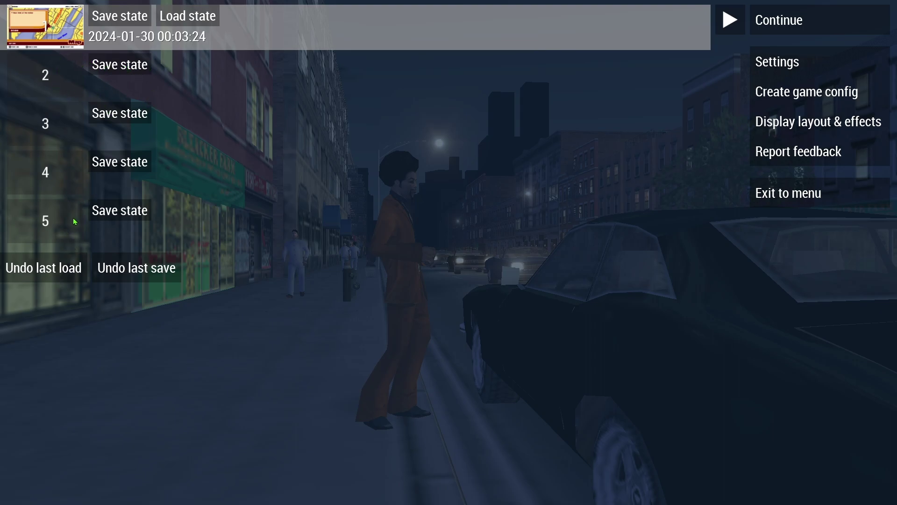
click(52, 79)
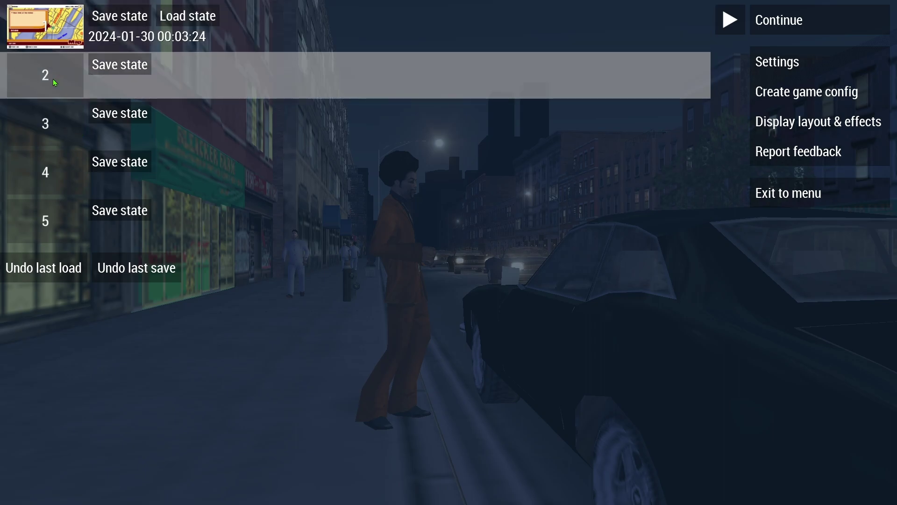
click(124, 69)
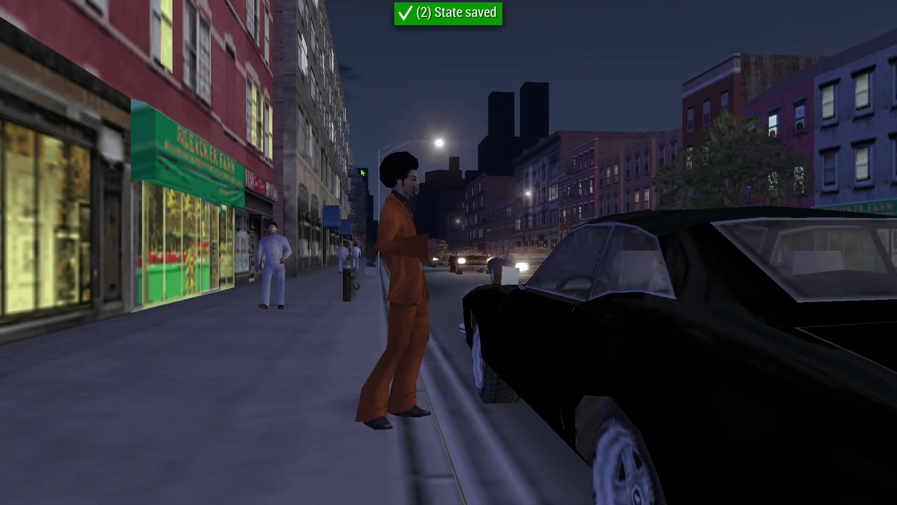
key(Escape)
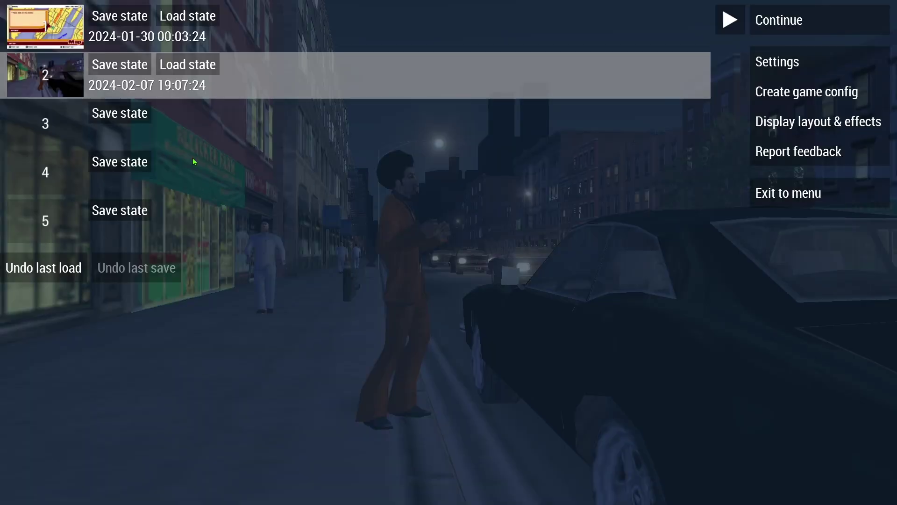